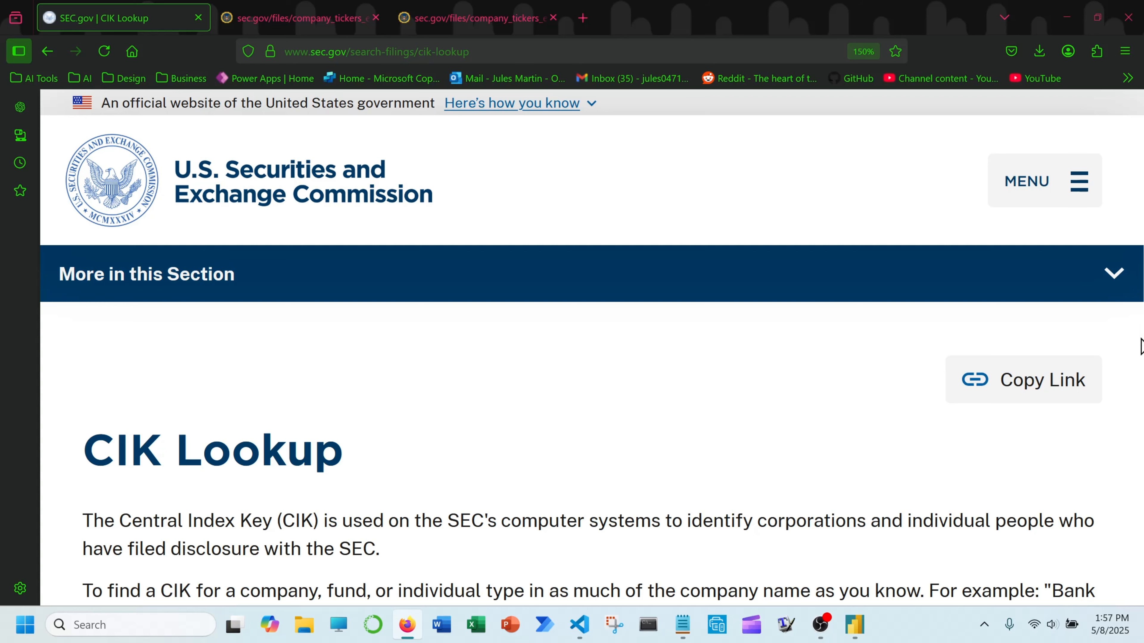
# Step: Read through the SEC CIK Lookup page's introduction and its company name search section
pyautogui.scroll(-3, 466, 379)
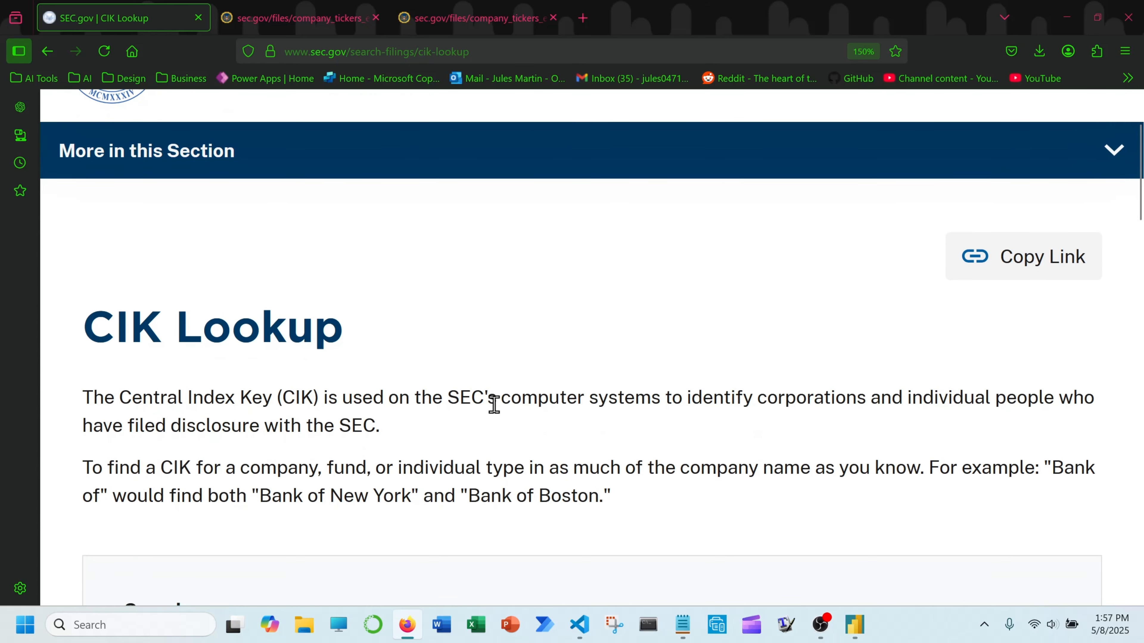
pyautogui.scroll(-3, 495, 406)
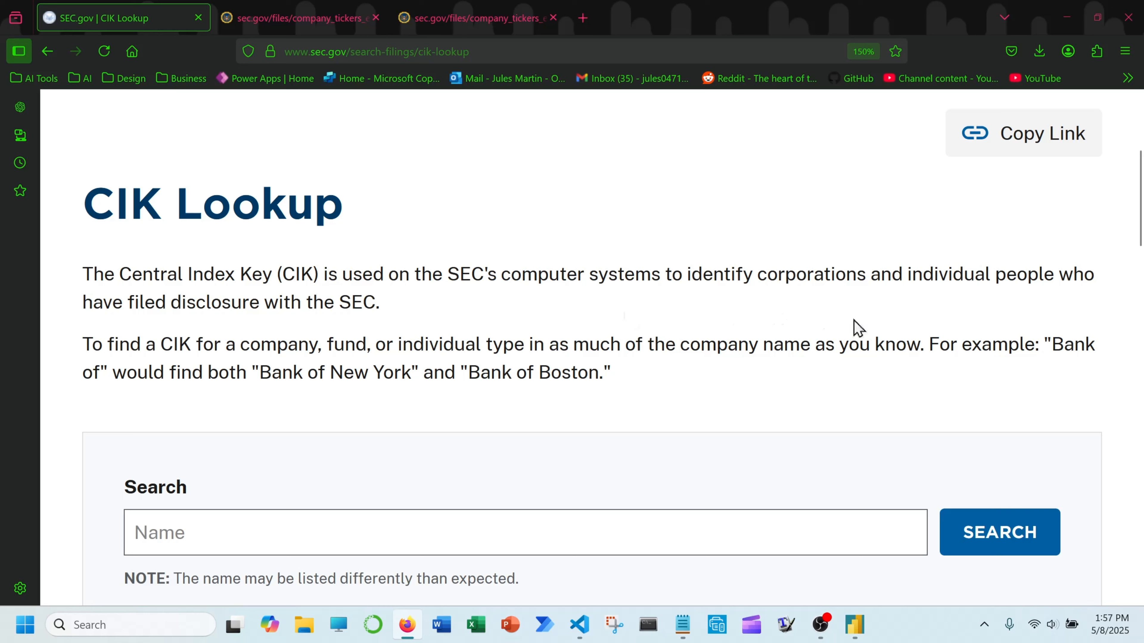
pyautogui.click(852, 292)
# Step: Examine the fields and data lists in the SEC's company_tickers_exchange.json file
pyautogui.click(284, 16)
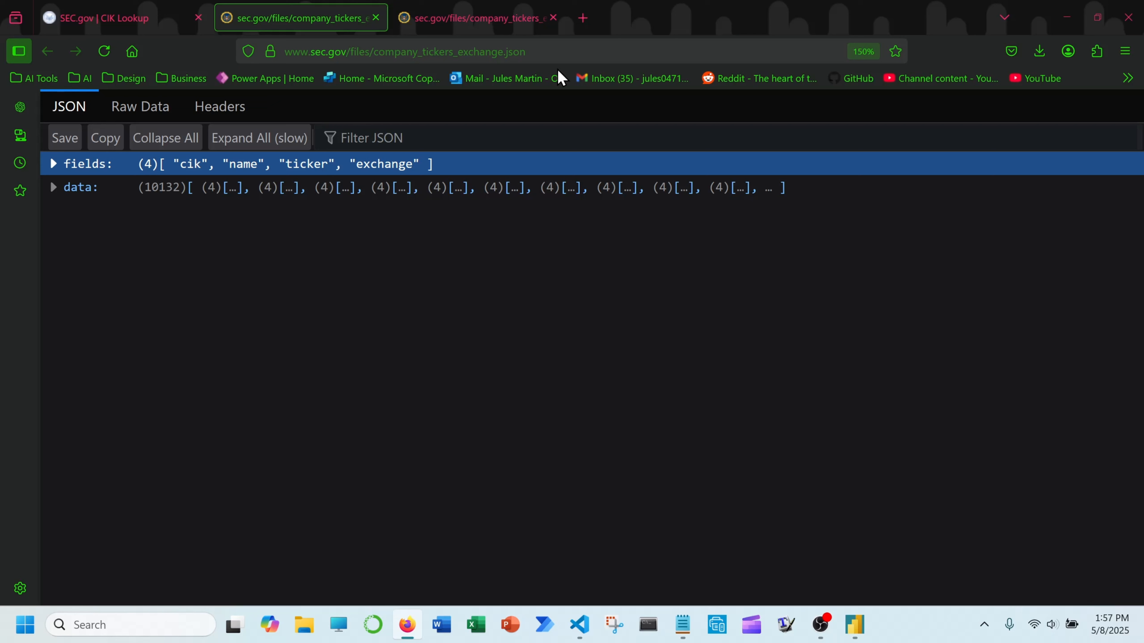
pyautogui.press('ctrl')
pyautogui.press('ctrl')
pyautogui.click(517, 22)
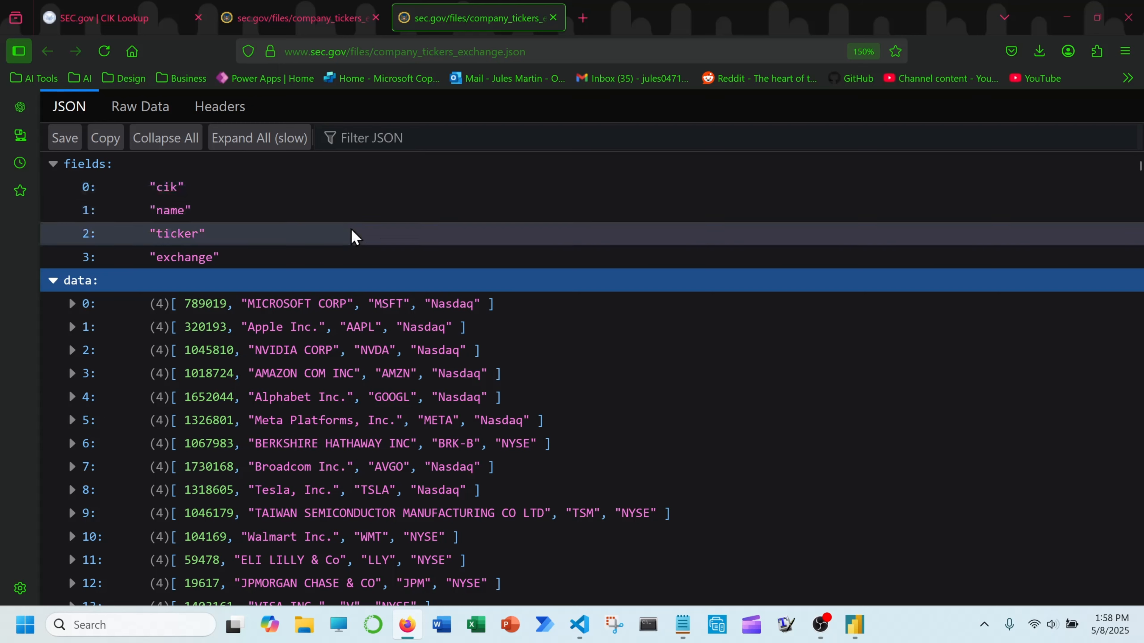
pyautogui.scroll(-3, 509, 271)
pyautogui.scroll(3, 513, 259)
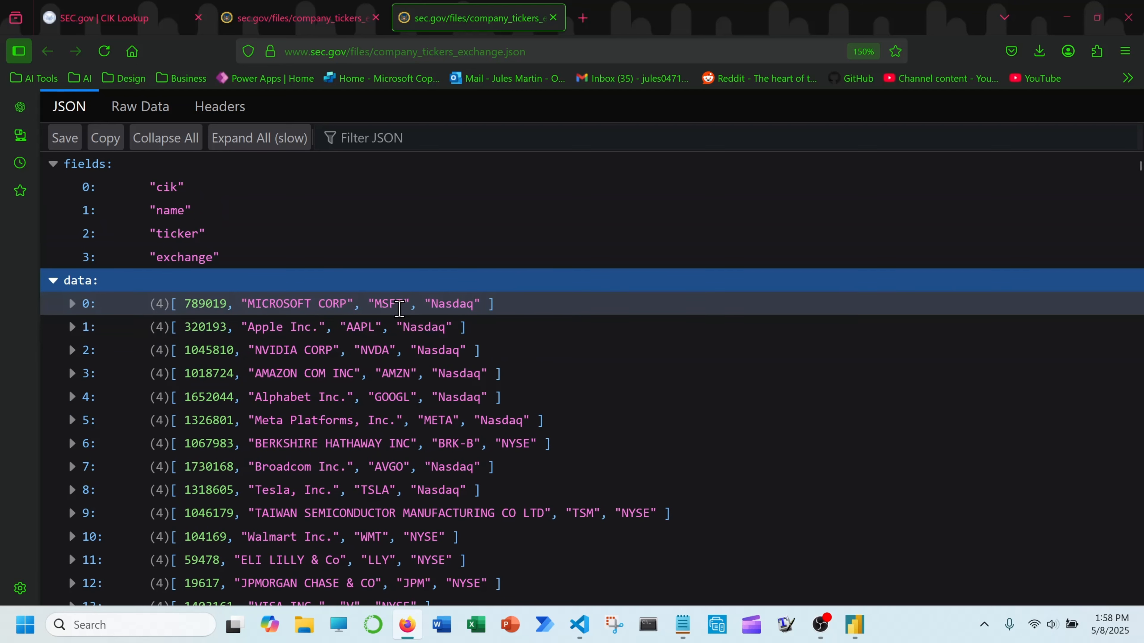
pyautogui.press('ctrl')
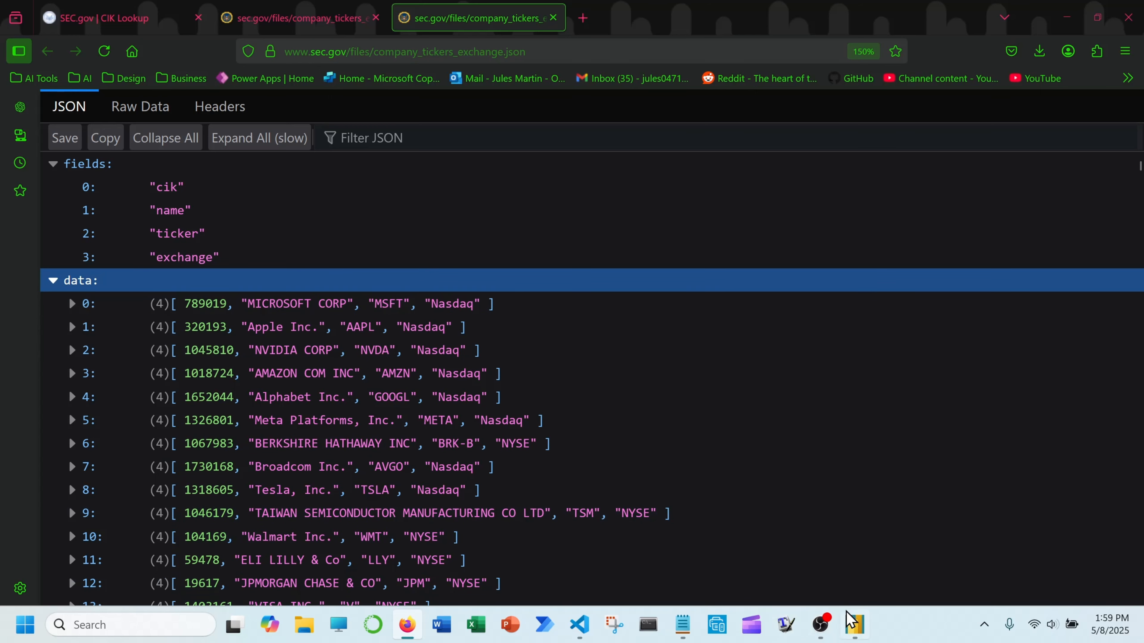
# Step: Switch to Power BI Desktop and start getting data from a Web source
pyautogui.click(859, 631)
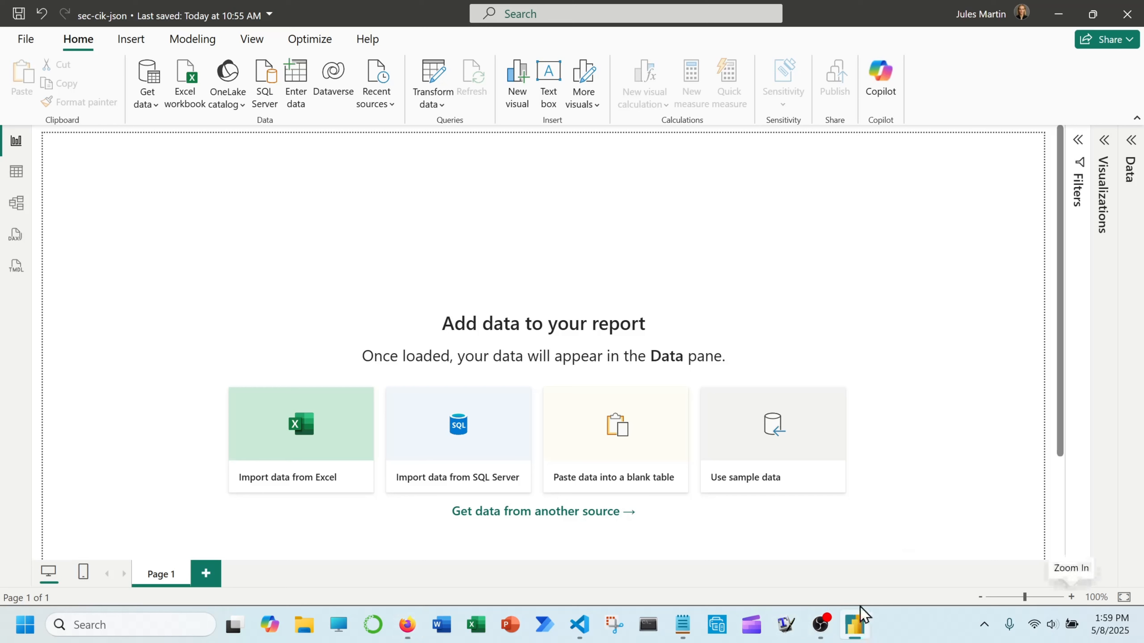
pyautogui.click(79, 45)
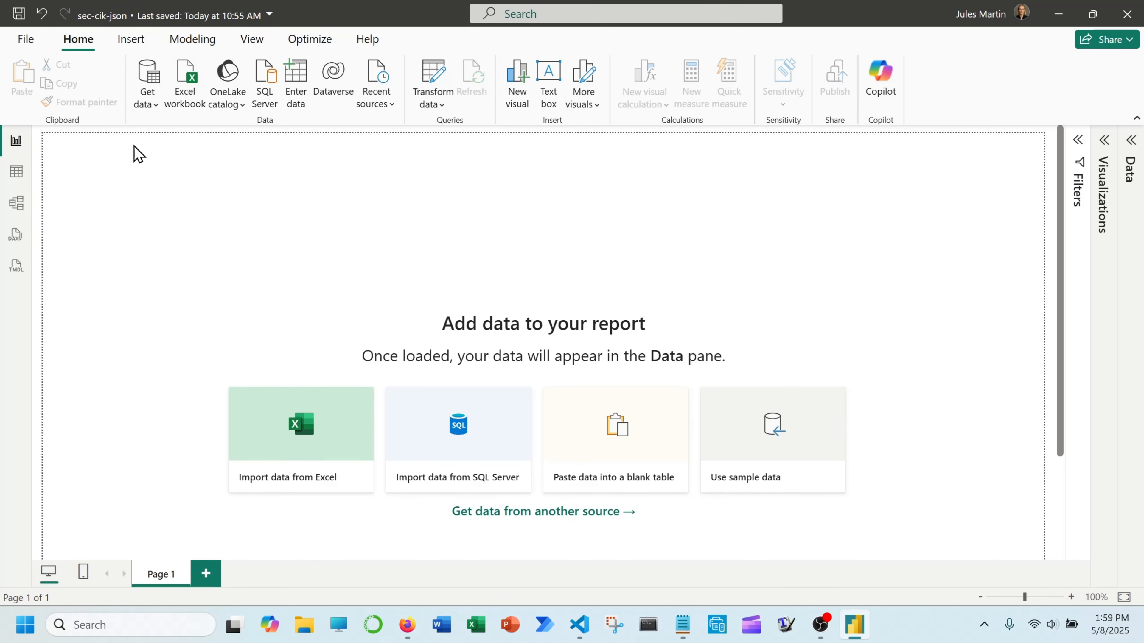
pyautogui.click(150, 105)
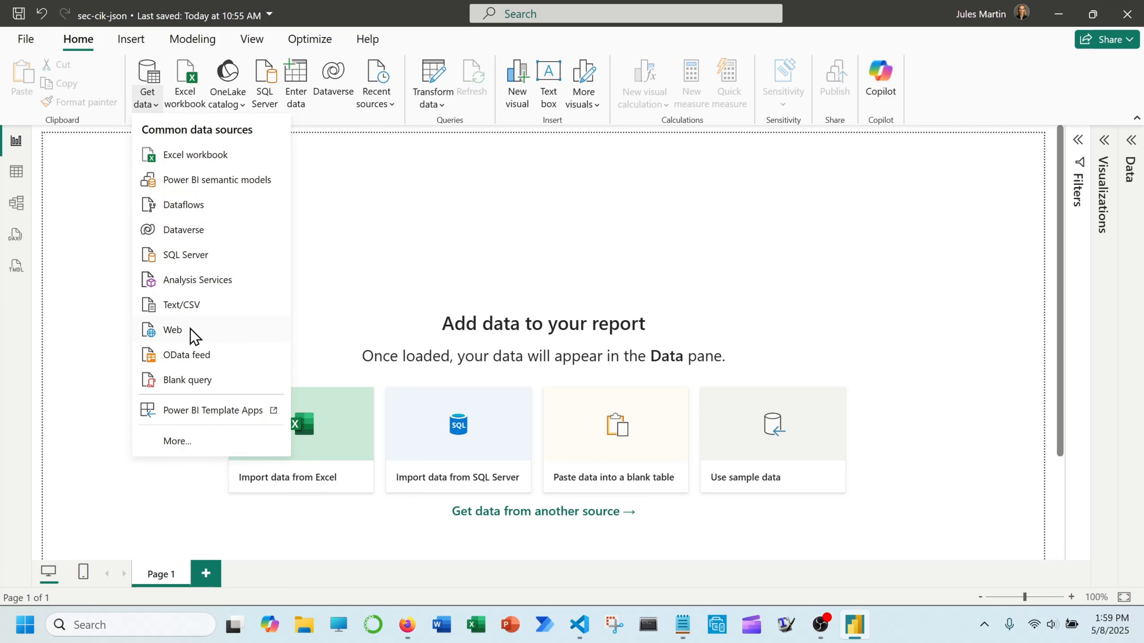
pyautogui.click(215, 333)
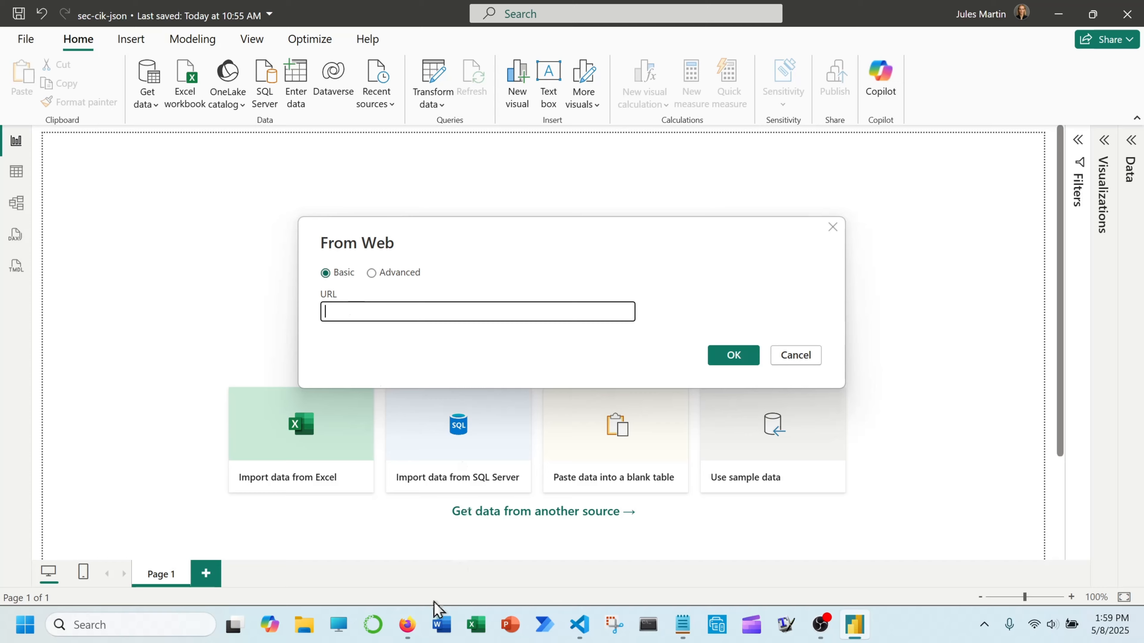
pyautogui.click(407, 625)
pyautogui.click(579, 54)
pyautogui.hotkey('ctrl', 'c')
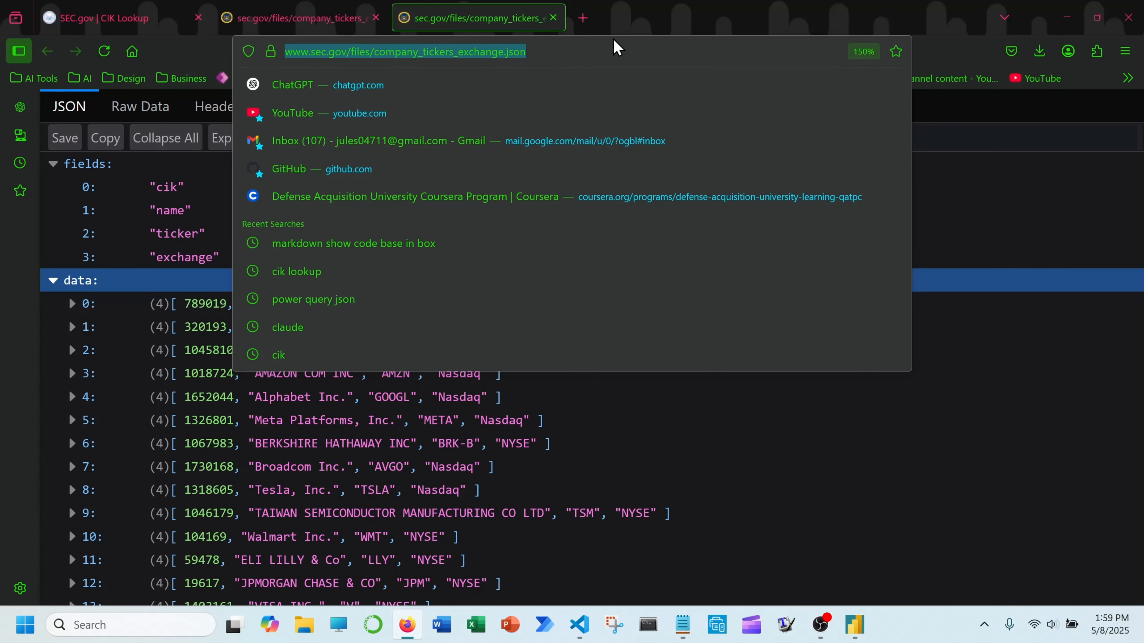
pyautogui.click(1068, 18)
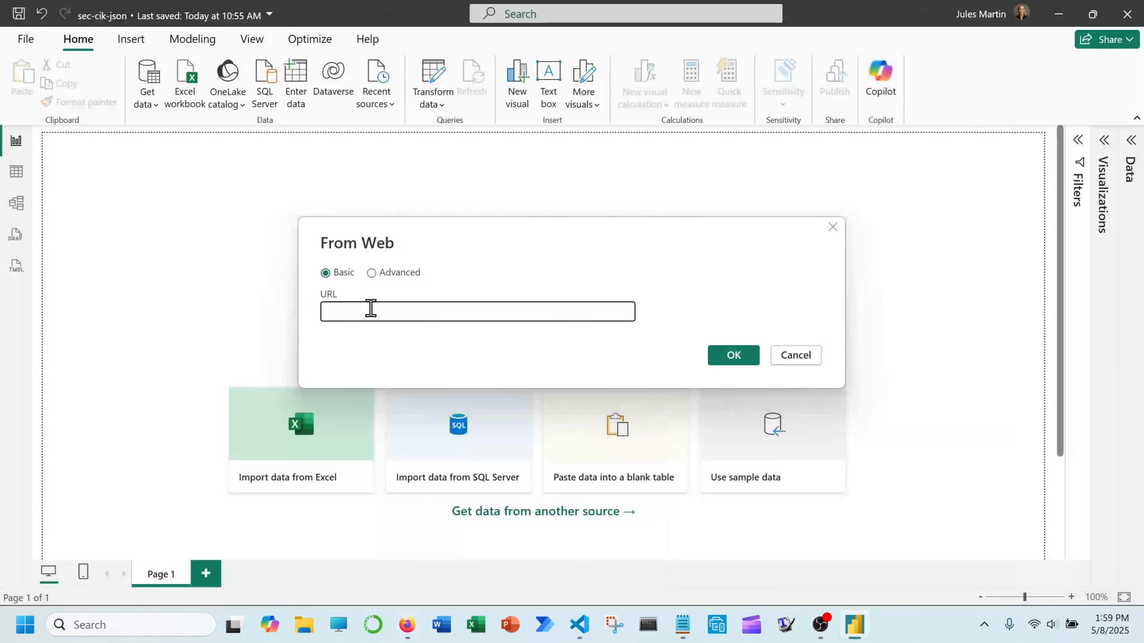
pyautogui.click(379, 316)
pyautogui.hotkey('ctrl', 'v')
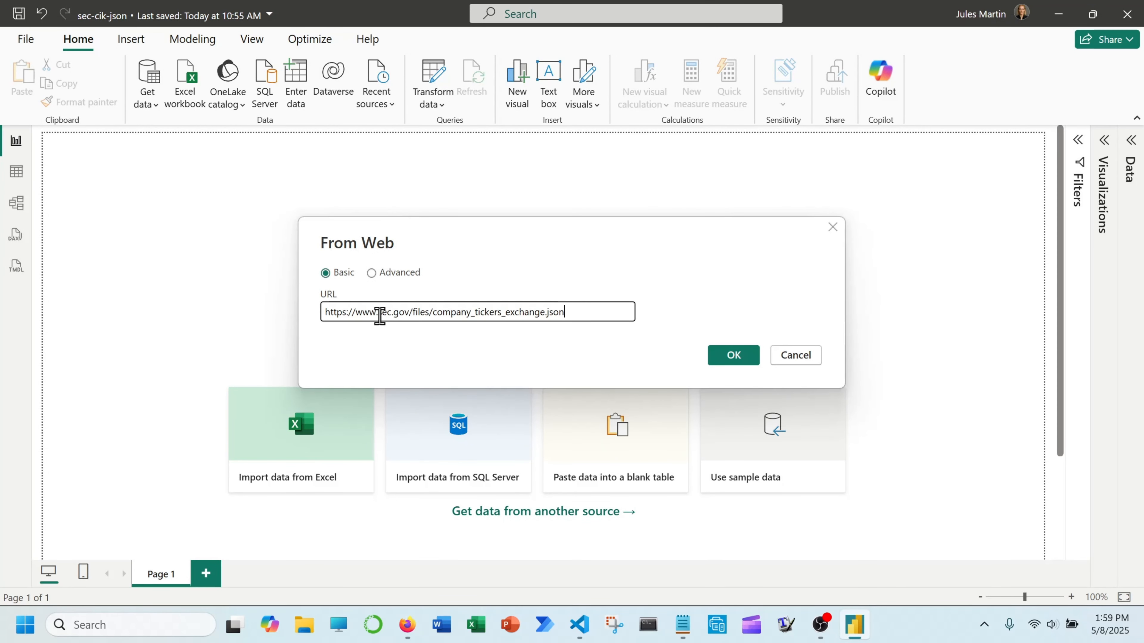
pyautogui.click(734, 356)
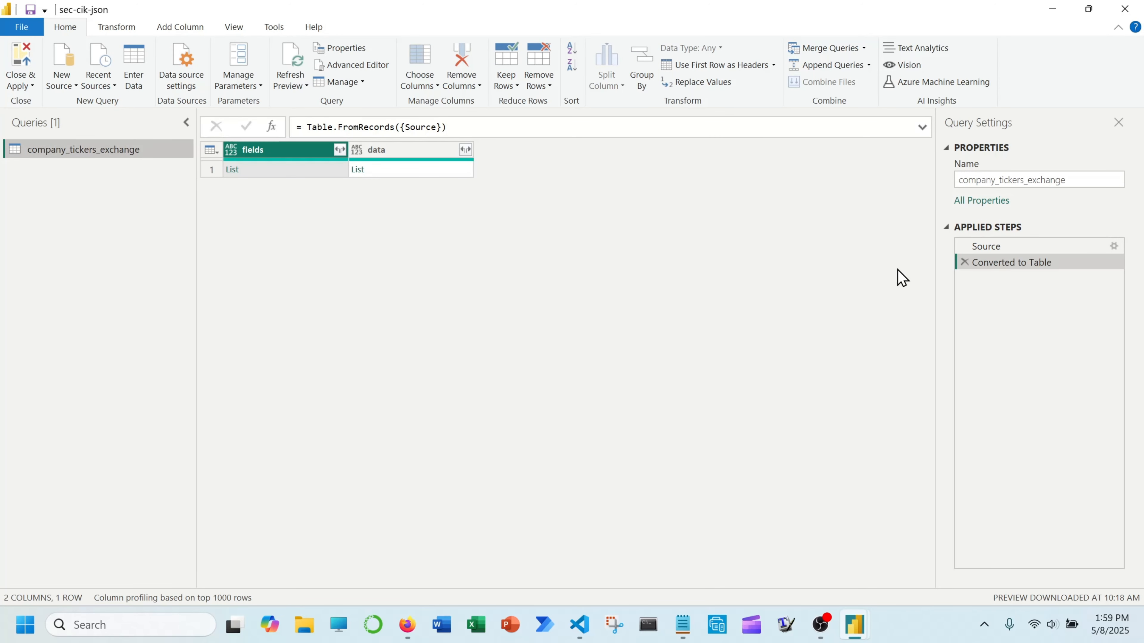
# Step: Delete the Converted to Table step from the company_tickers_exchange query, leaving Source as its last applied step
pyautogui.click(965, 263)
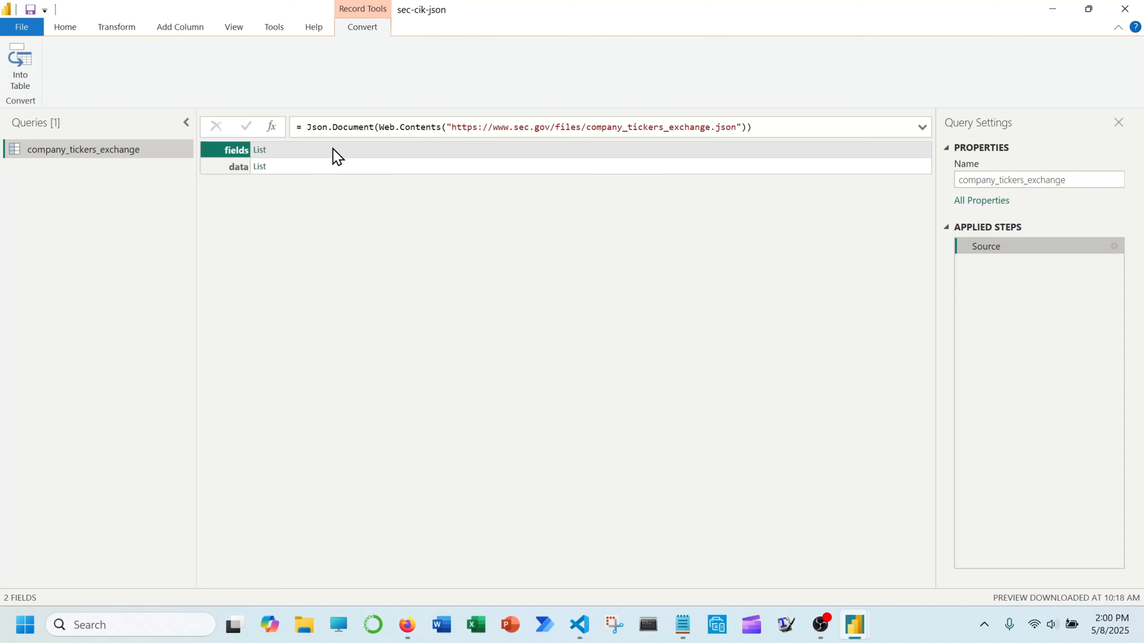
pyautogui.click(320, 147)
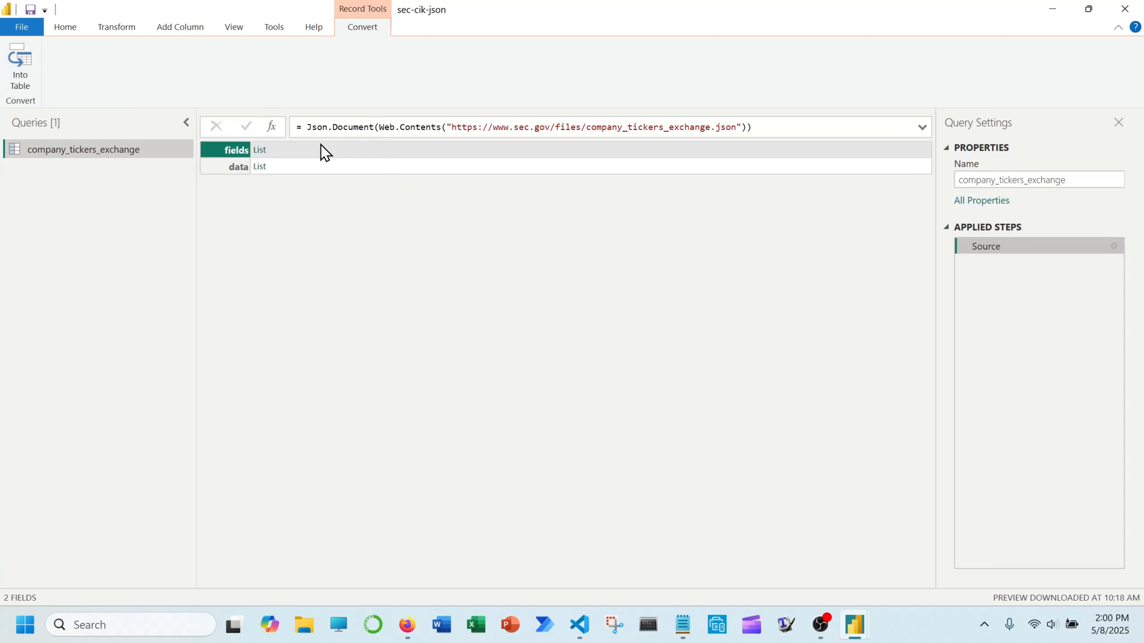
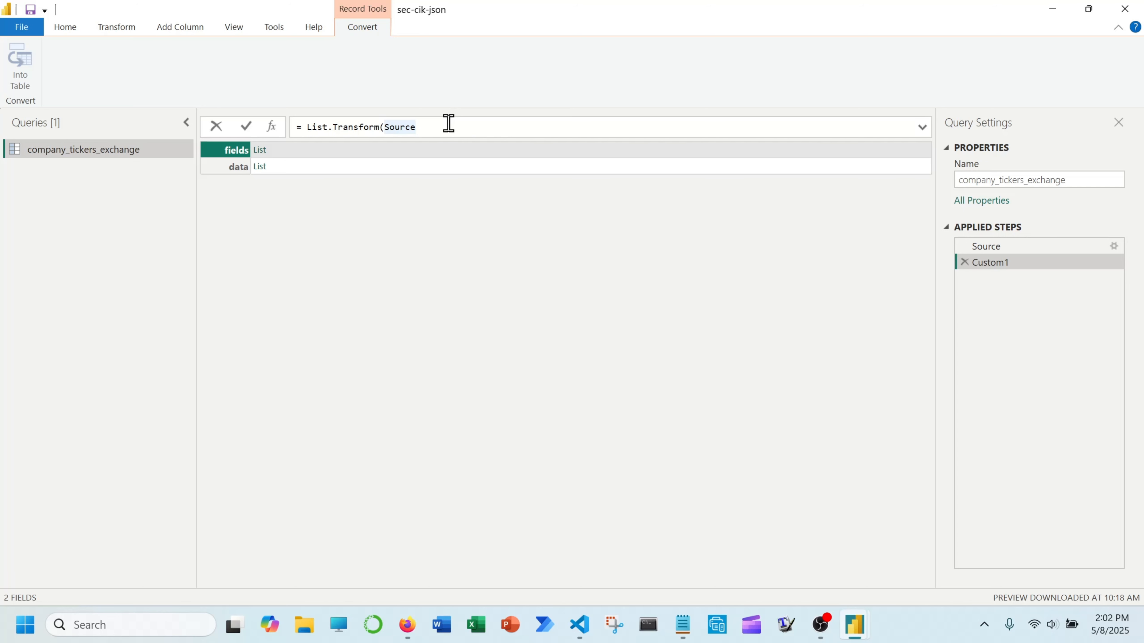
# Step: Extend the custom step's List.Transform formula with Source[data] as its list and each Record.FromList( as its transform
pyautogui.write('[data')
pyautogui.press('Right')
pyautogui.write(',')
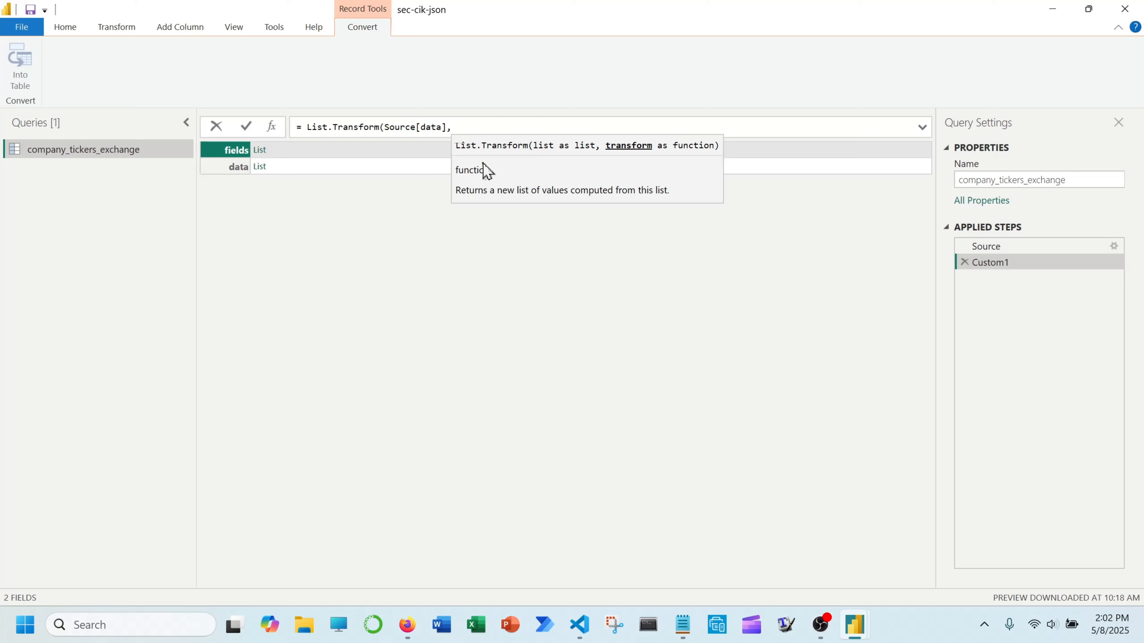
pyautogui.write(' each')
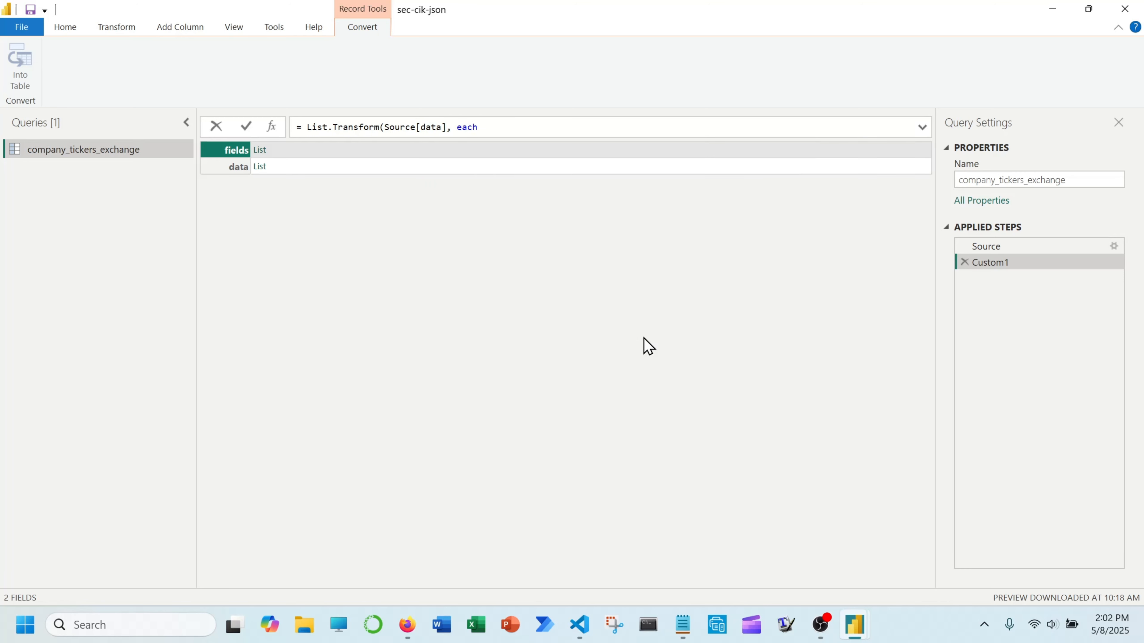
pyautogui.write(' Reco')
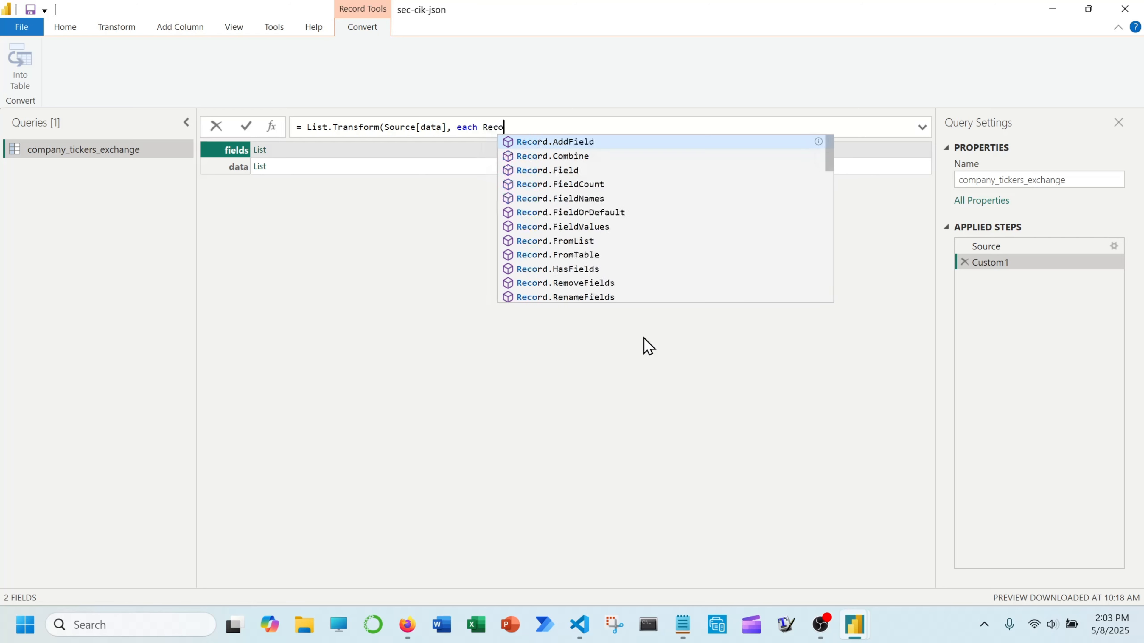
pyautogui.write('rd.Fr')
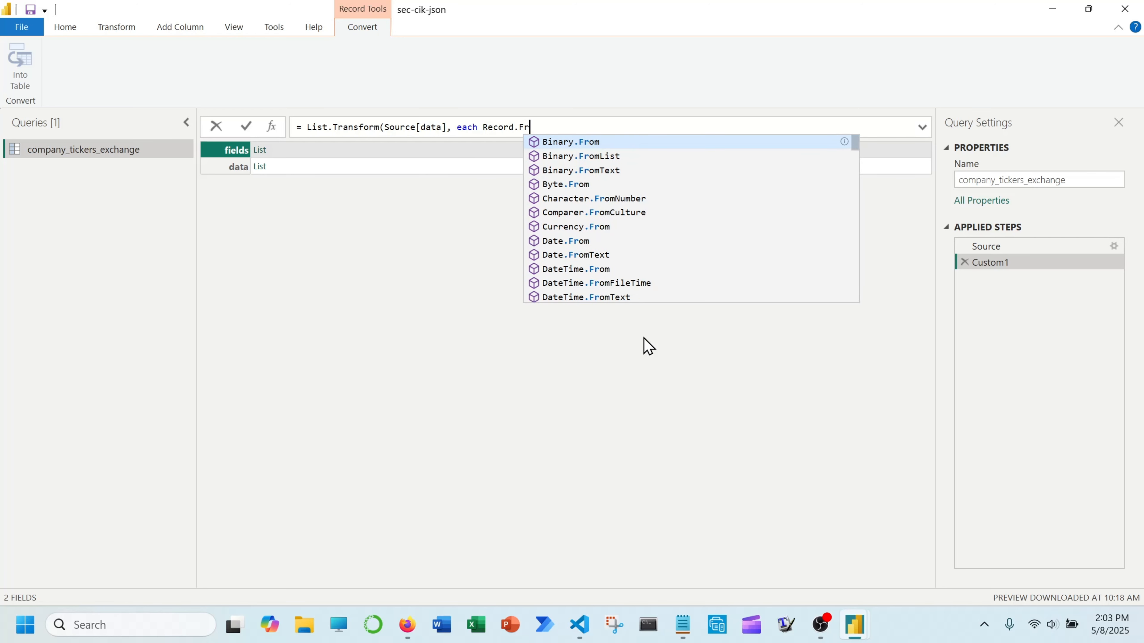
pyautogui.write('om')
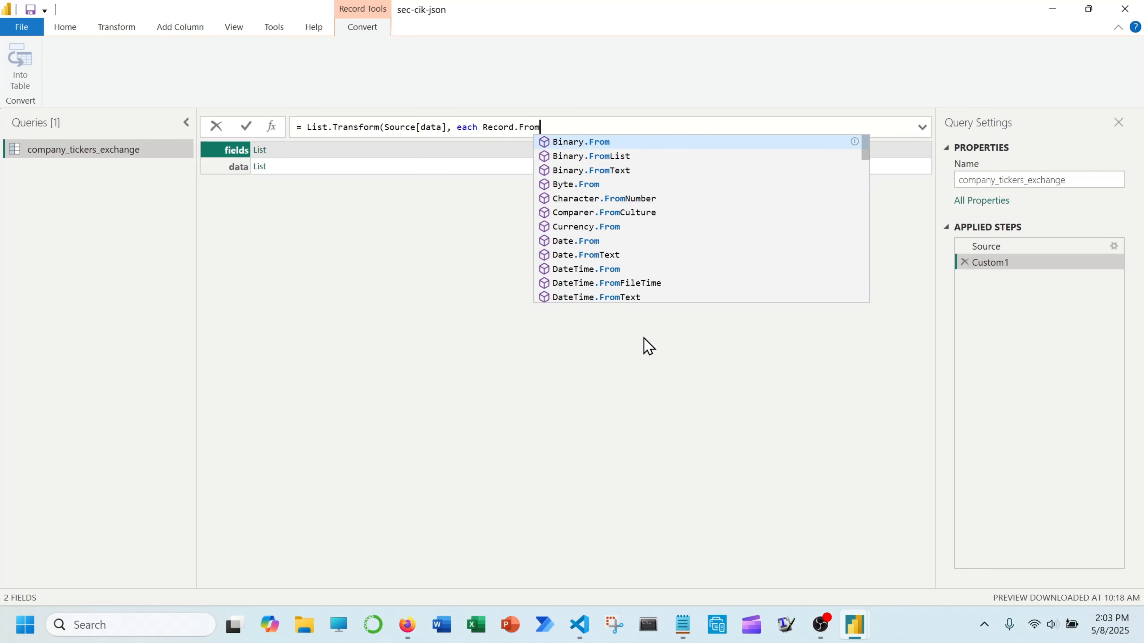
pyautogui.write('List')
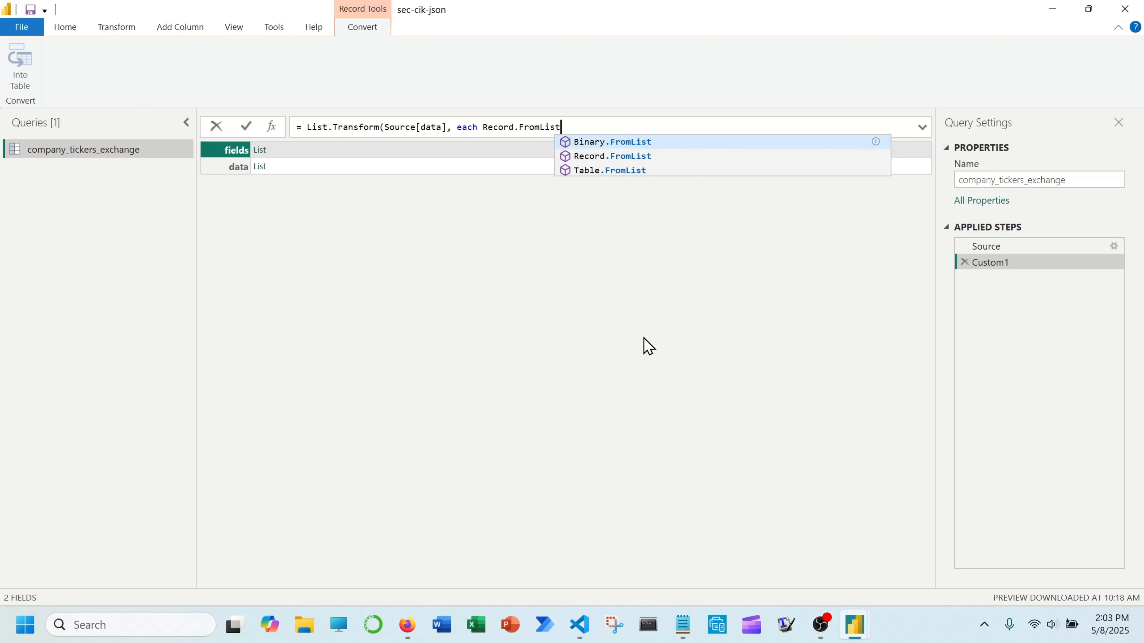
pyautogui.write('(')
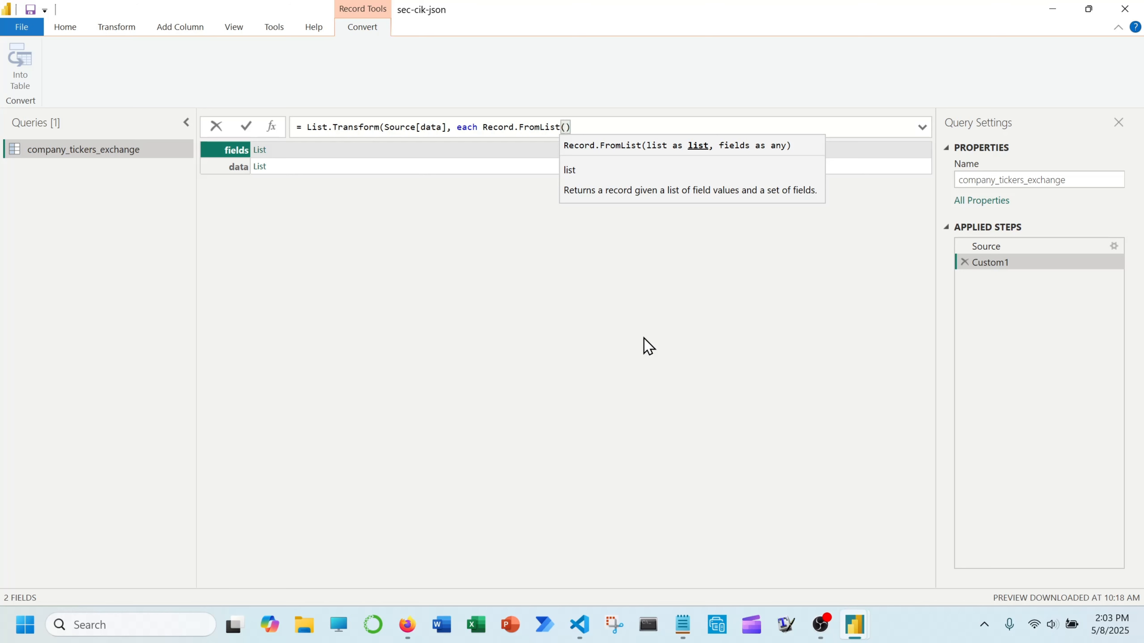
# Step: Pass _ as the list to Record.FromList and start its field-name list with "CIK" and "NAME"
pyautogui.write('_')
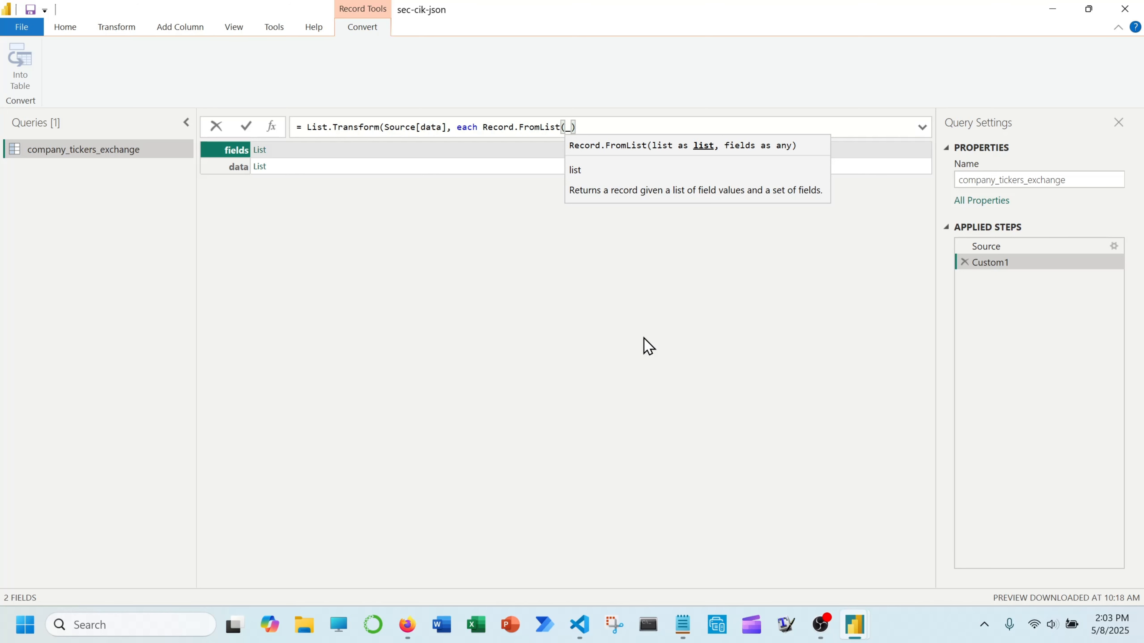
pyautogui.write(', ')
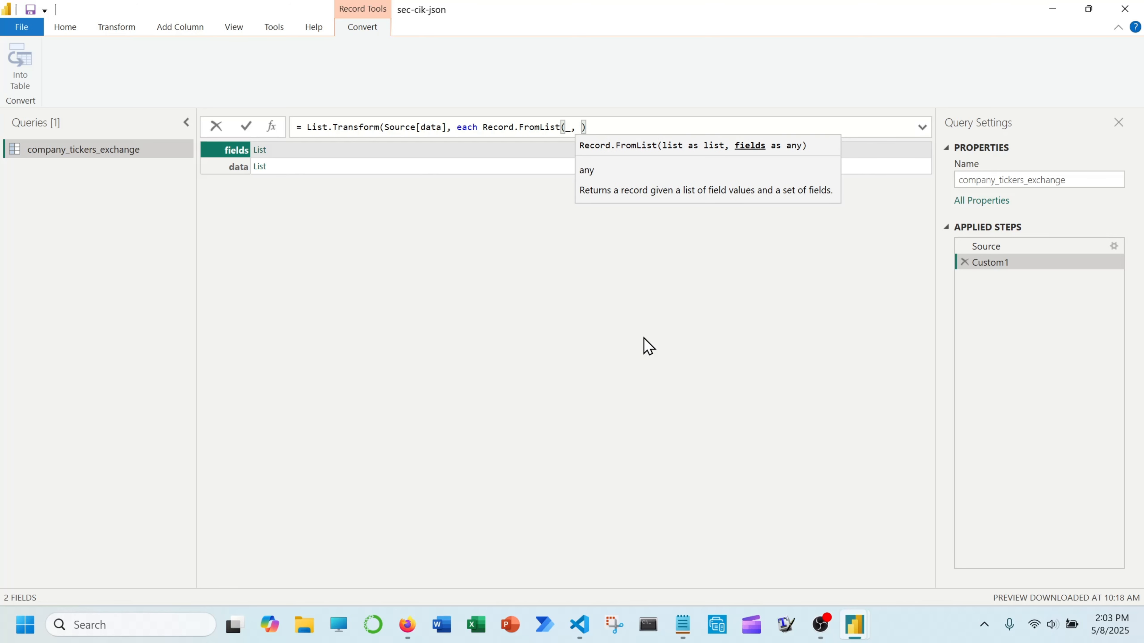
pyautogui.write('{')
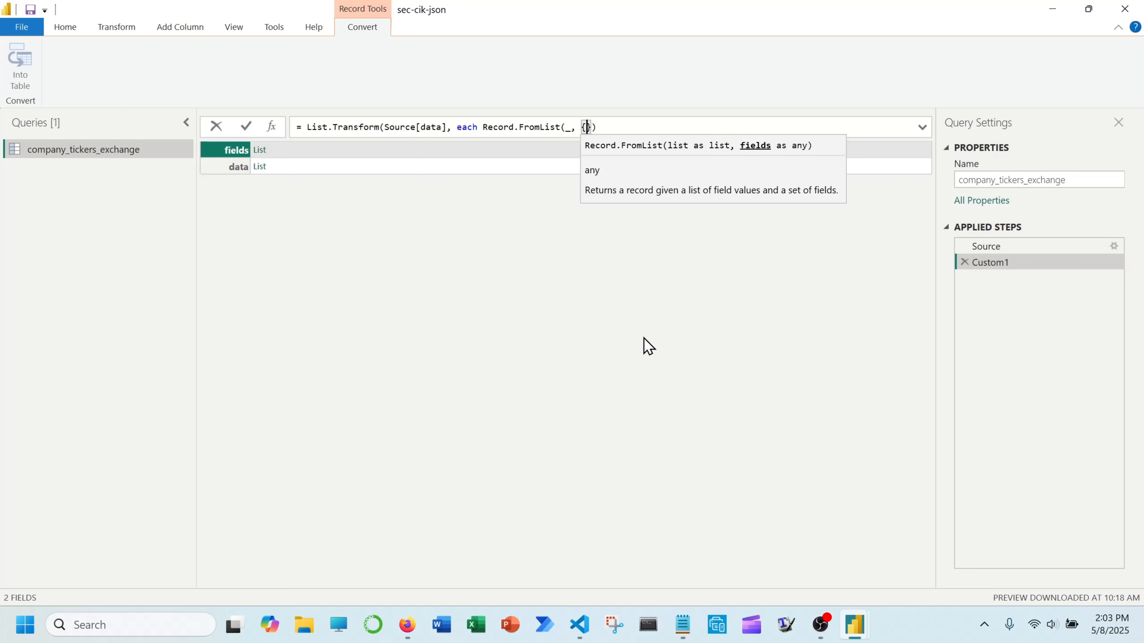
pyautogui.write('"CIK')
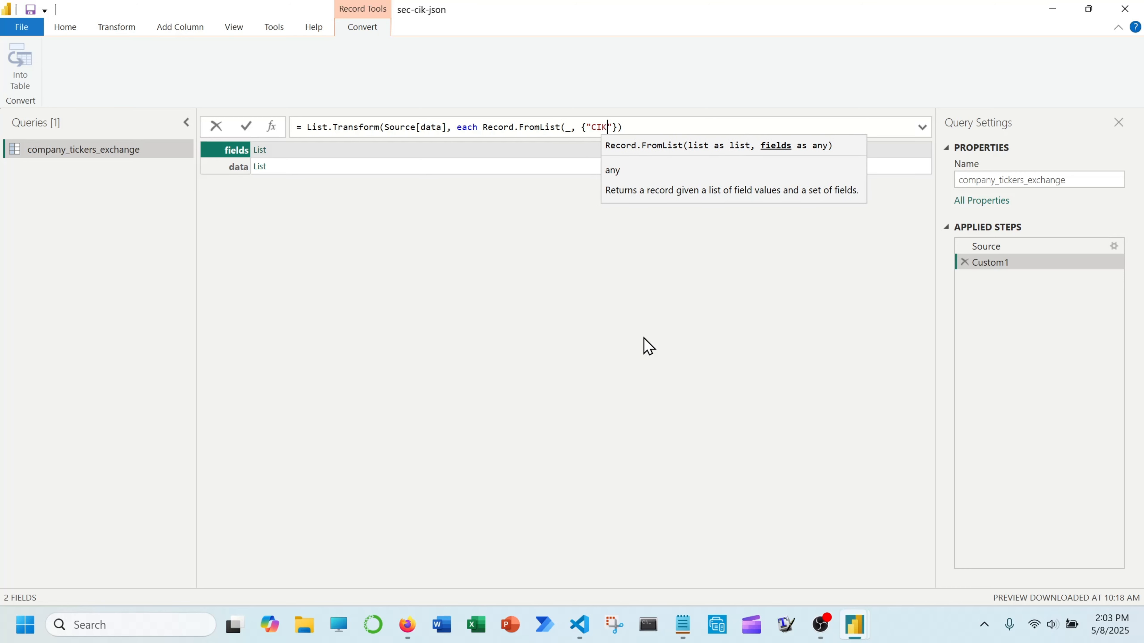
pyautogui.write('"')
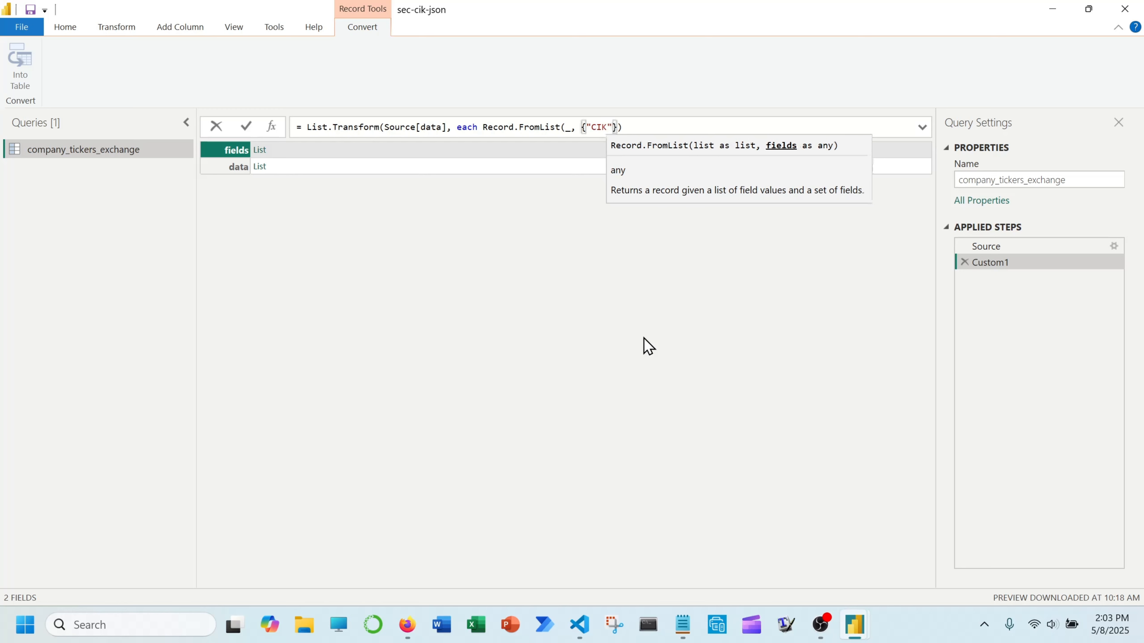
pyautogui.write(', "')
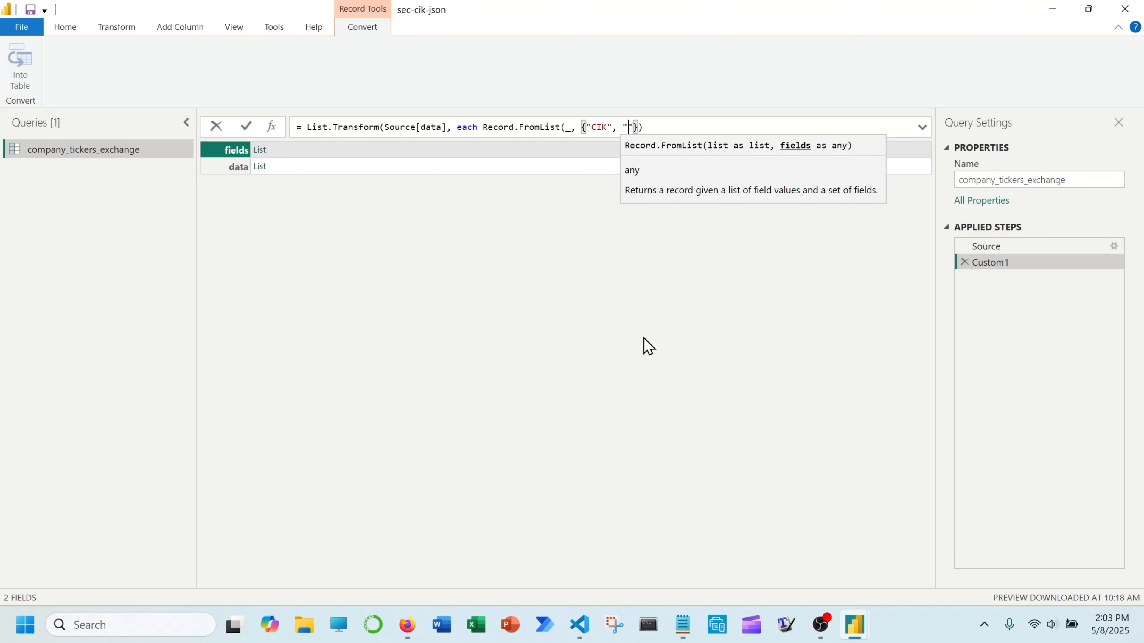
pyautogui.write('NAME')
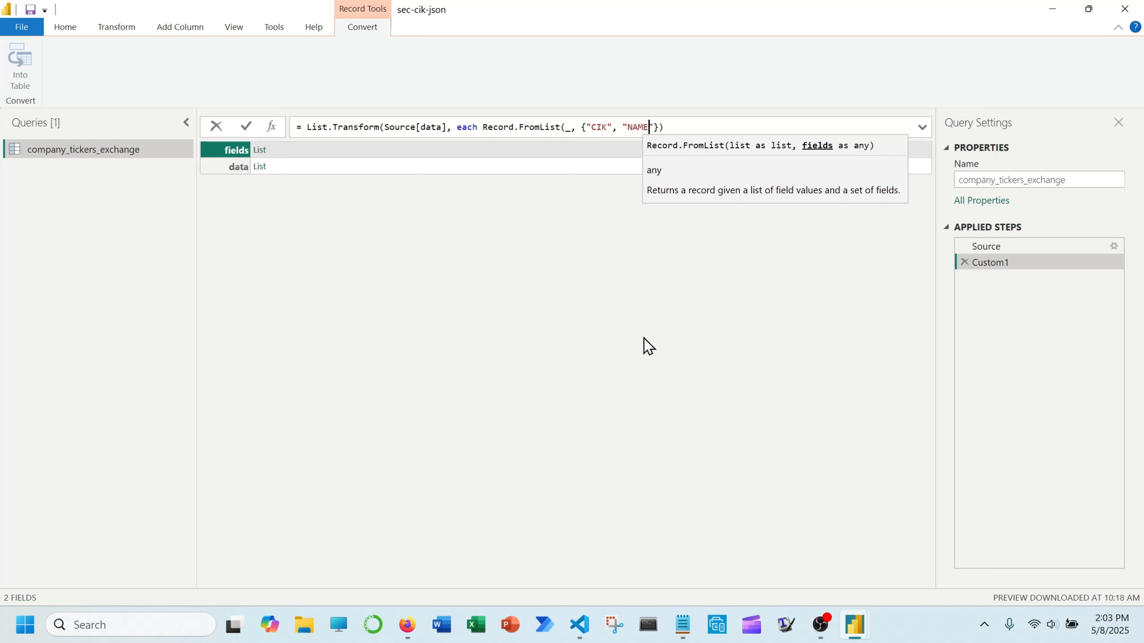
pyautogui.write('"')
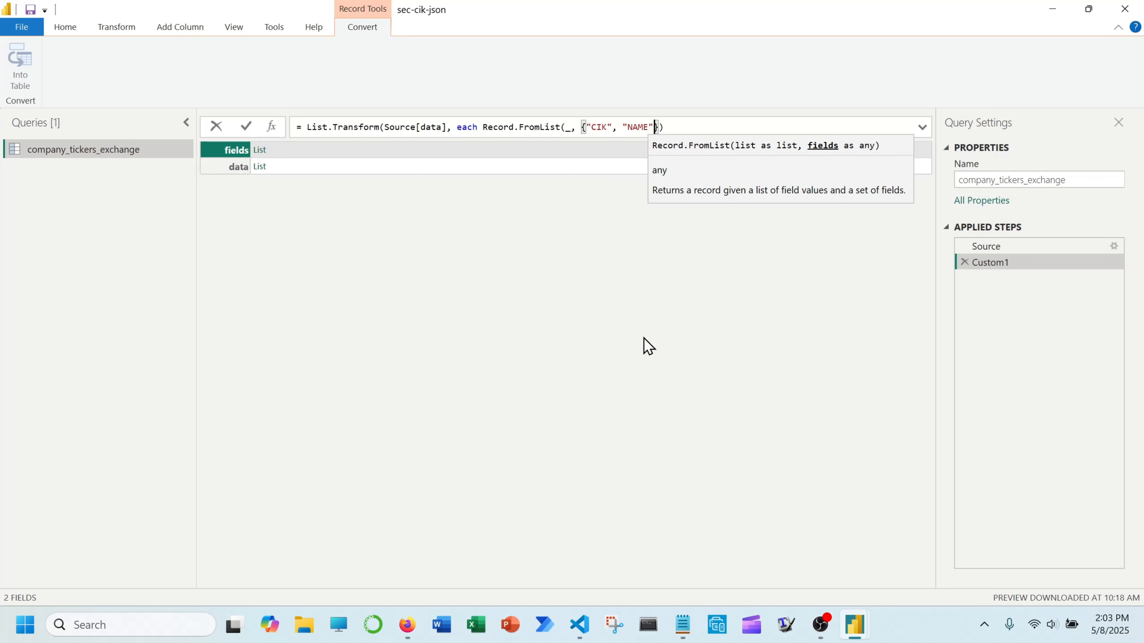
# Step: Add "TICKER" and "EXCHANGE" to the field-name list in the Record.FromList formula
pyautogui.write(', "')
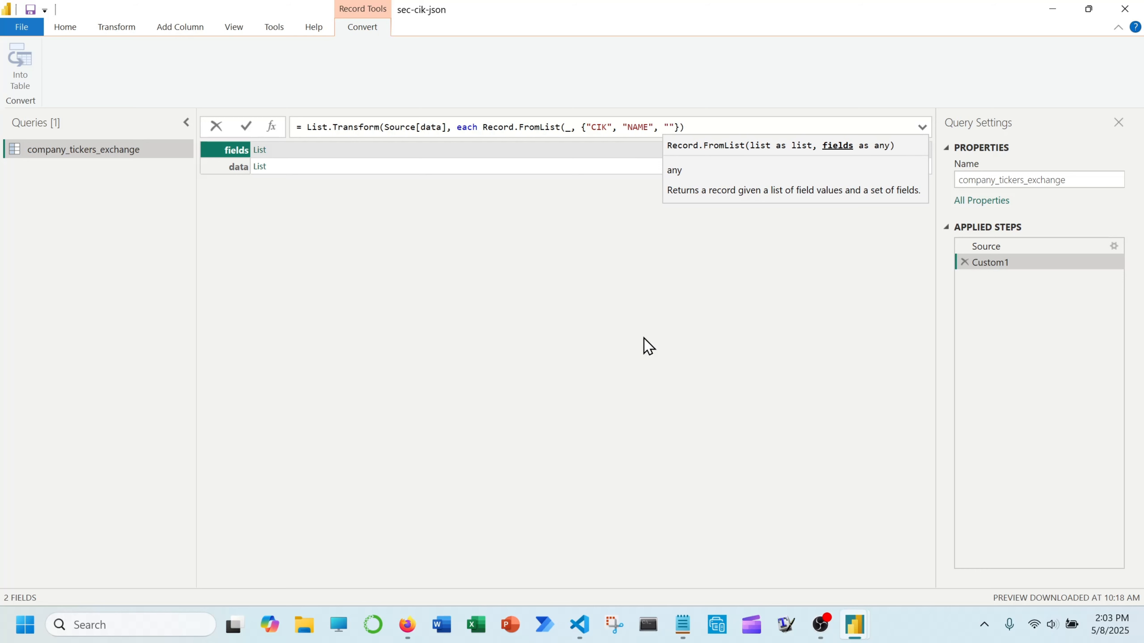
pyautogui.write('TICKER')
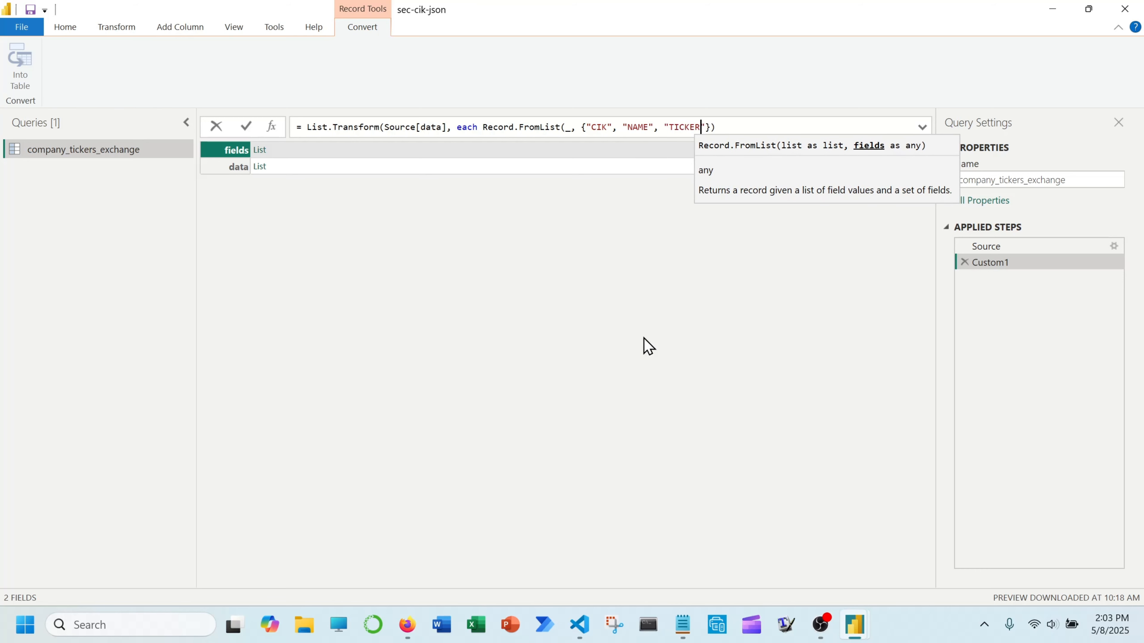
pyautogui.write('", "E')
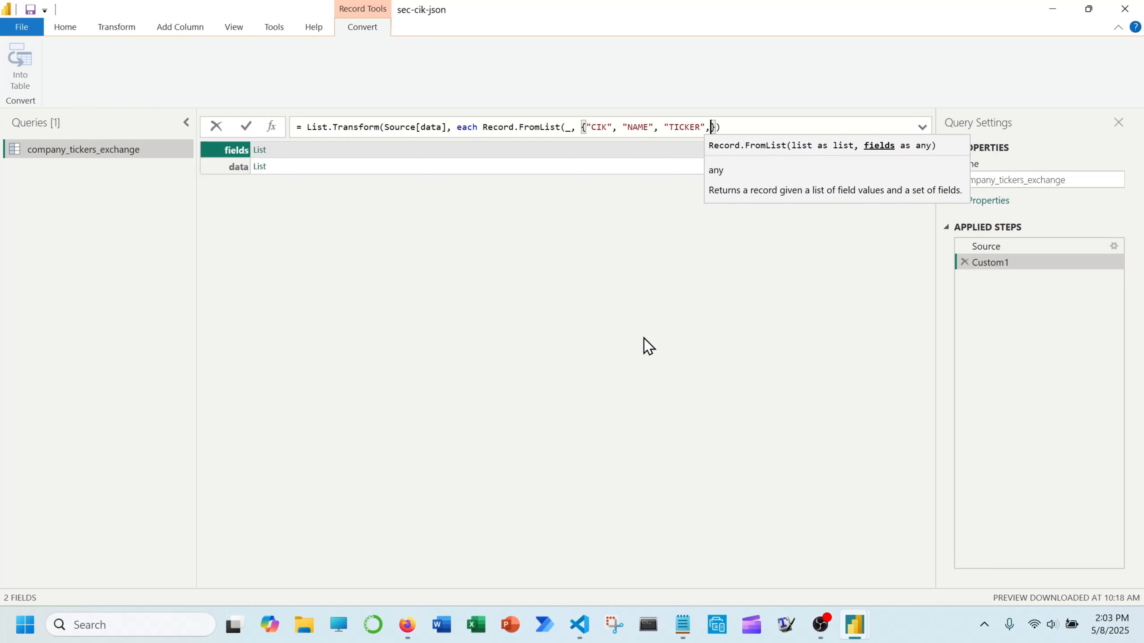
pyautogui.write('C')
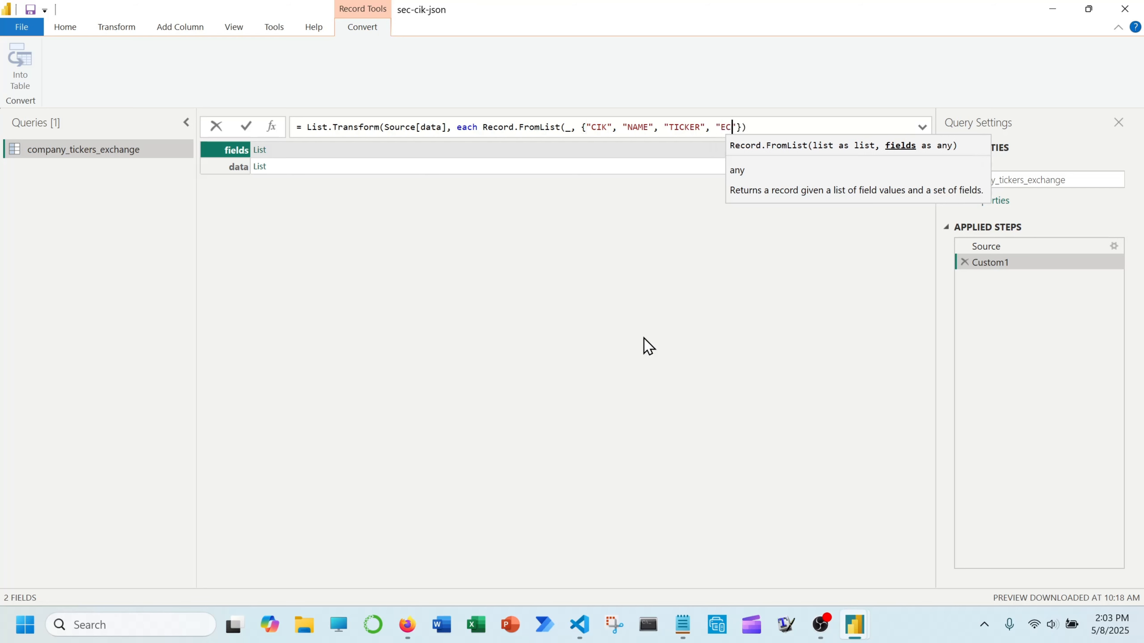
pyautogui.press('BackSpace')
pyautogui.write('XCHAN')
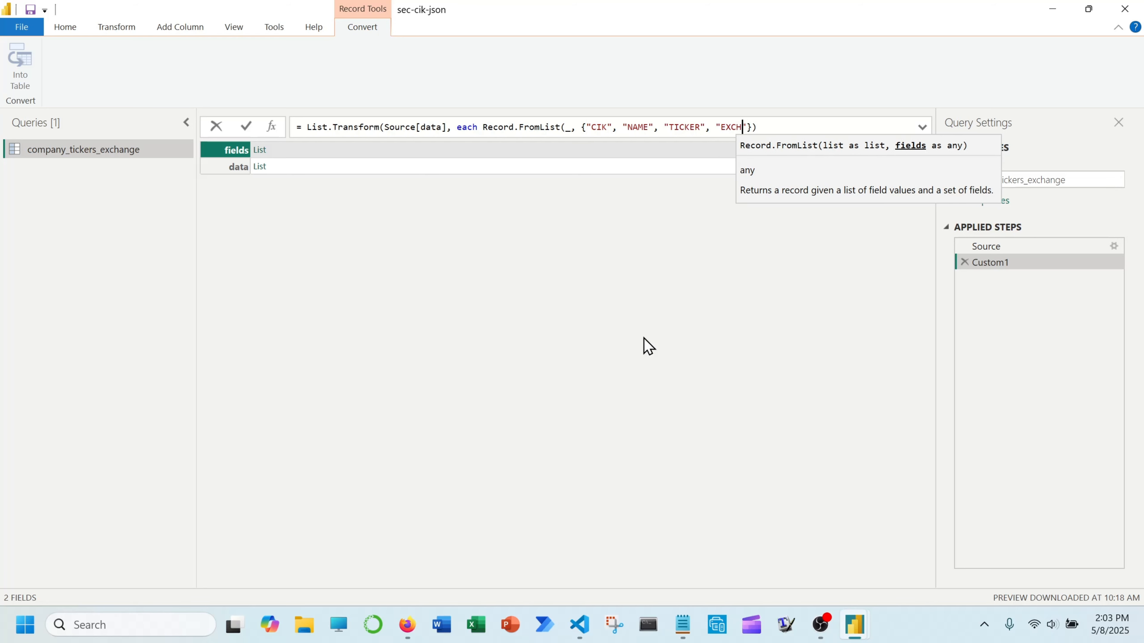
pyautogui.write('GE')
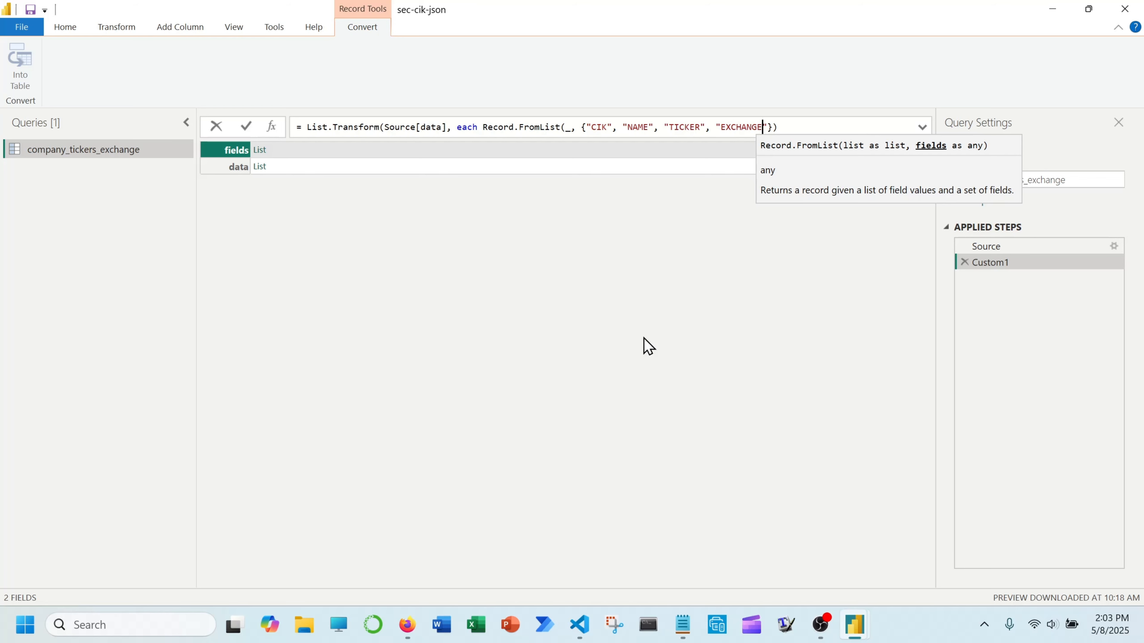
# Step: Close the remaining bracket of the List.Transform formula, apply it, and preview the first record in the list
pyautogui.press('Right')
pyautogui.press('Right')
pyautogui.press('Right')
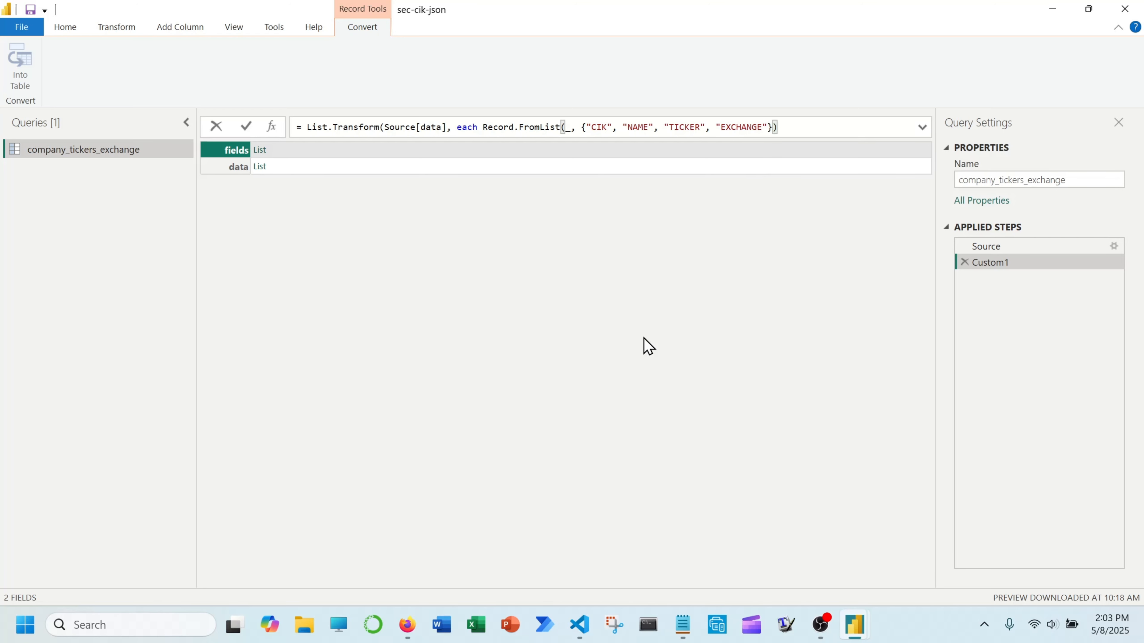
pyautogui.write(')')
pyautogui.press('Return')
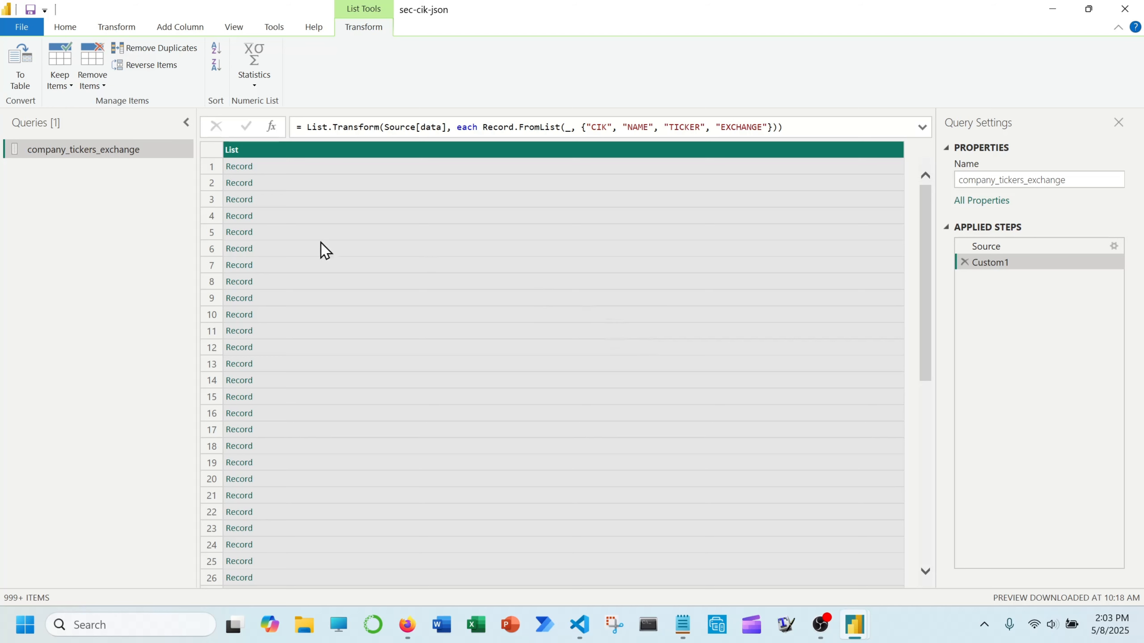
pyautogui.click(277, 168)
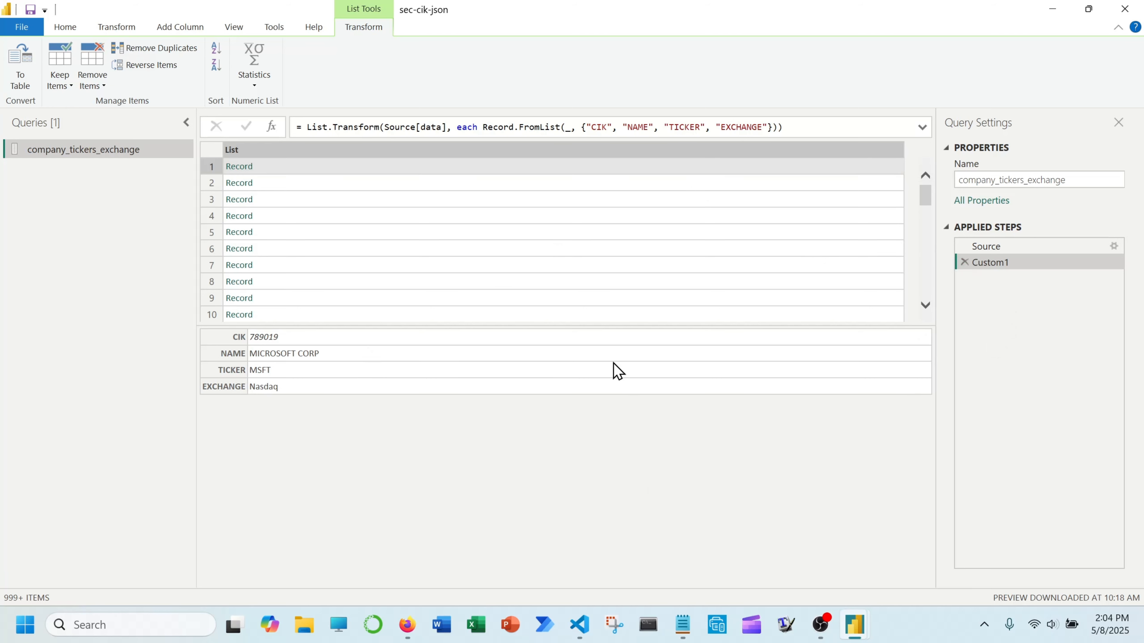
pyautogui.moveTo(577, 326); pyautogui.dragTo(586, 567)
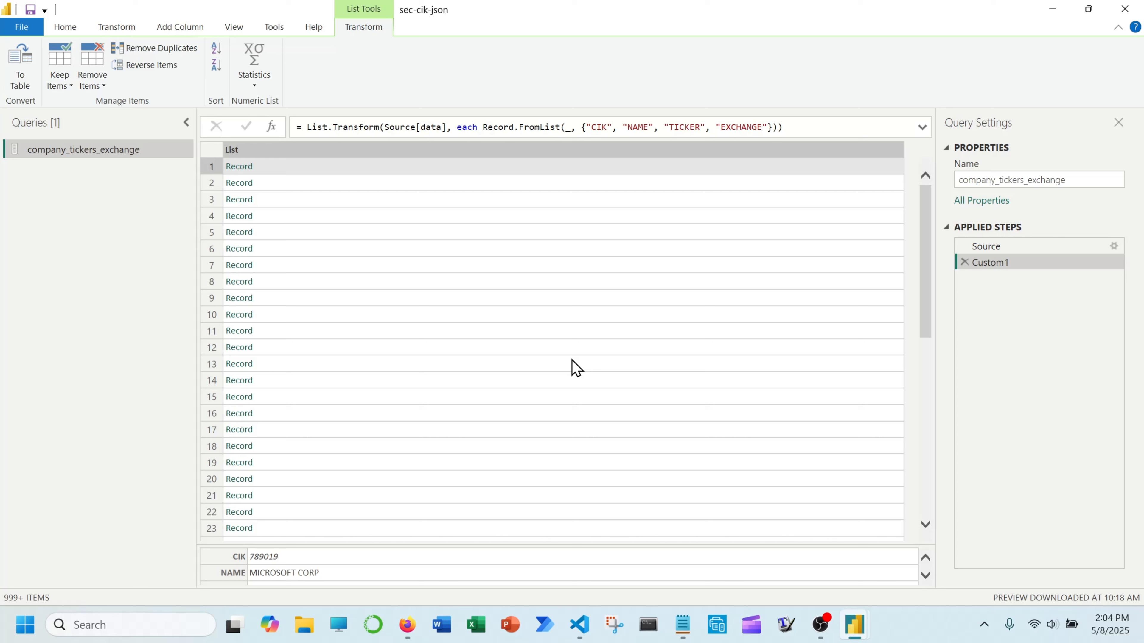
# Step: Insert the Table.FromRecords function in front of List.Transform in the custom step's formula
pyautogui.click(307, 127)
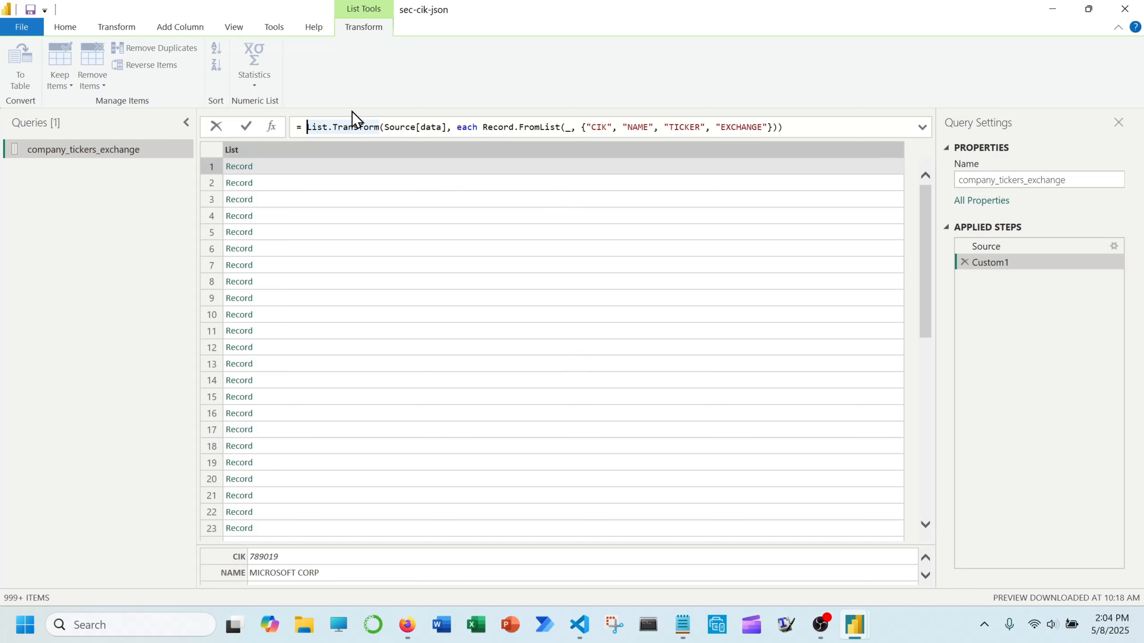
pyautogui.write('Tab')
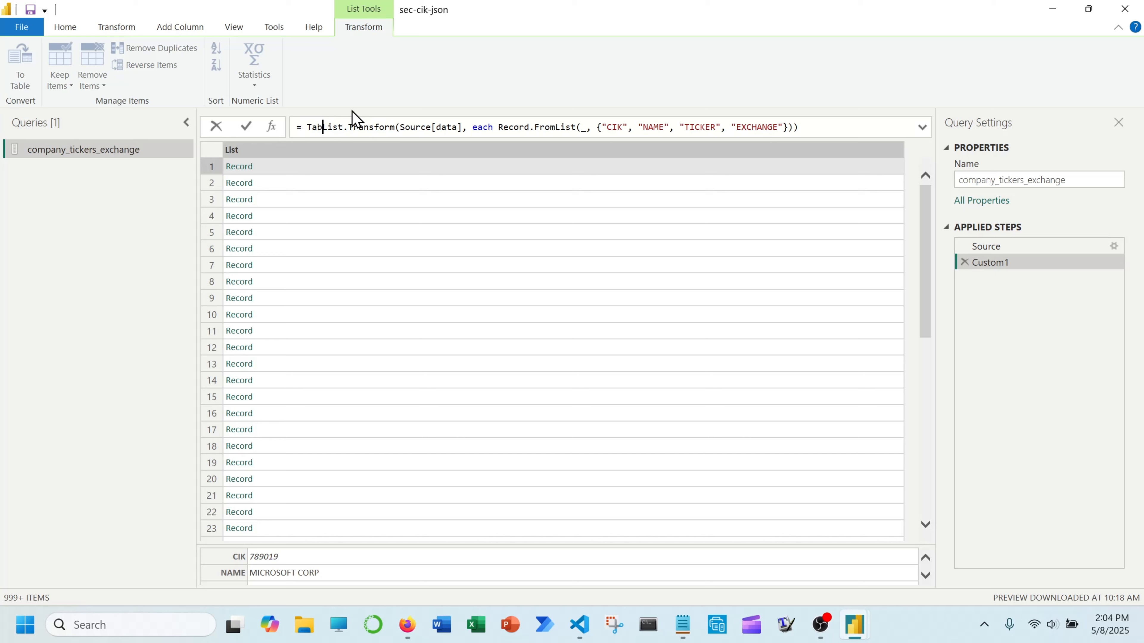
pyautogui.write('le. ')
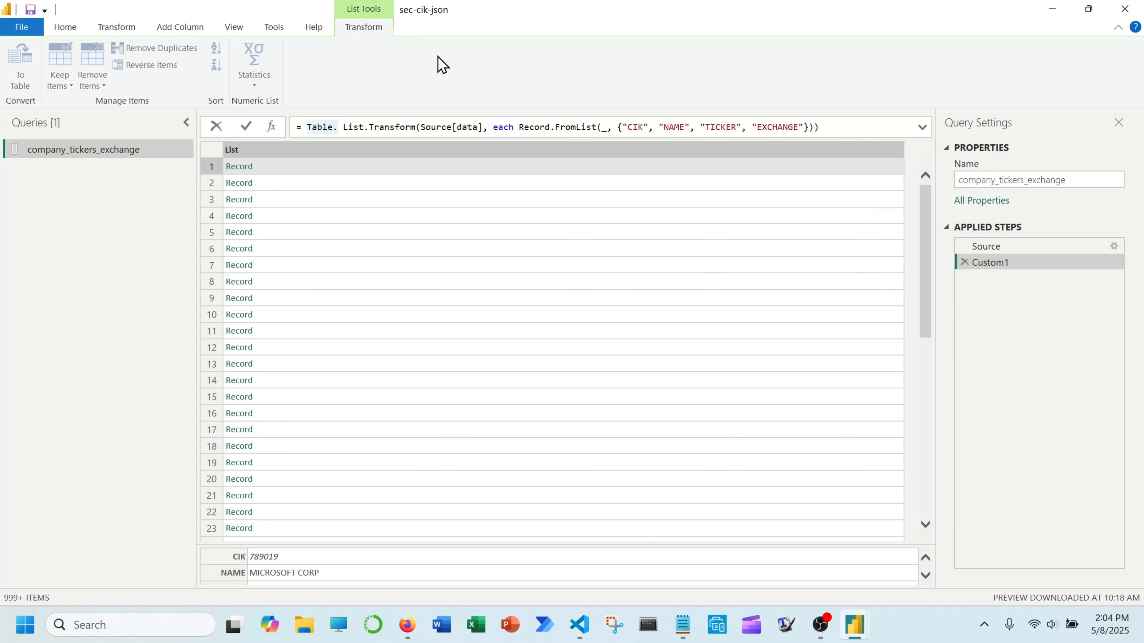
pyautogui.write('Rom')
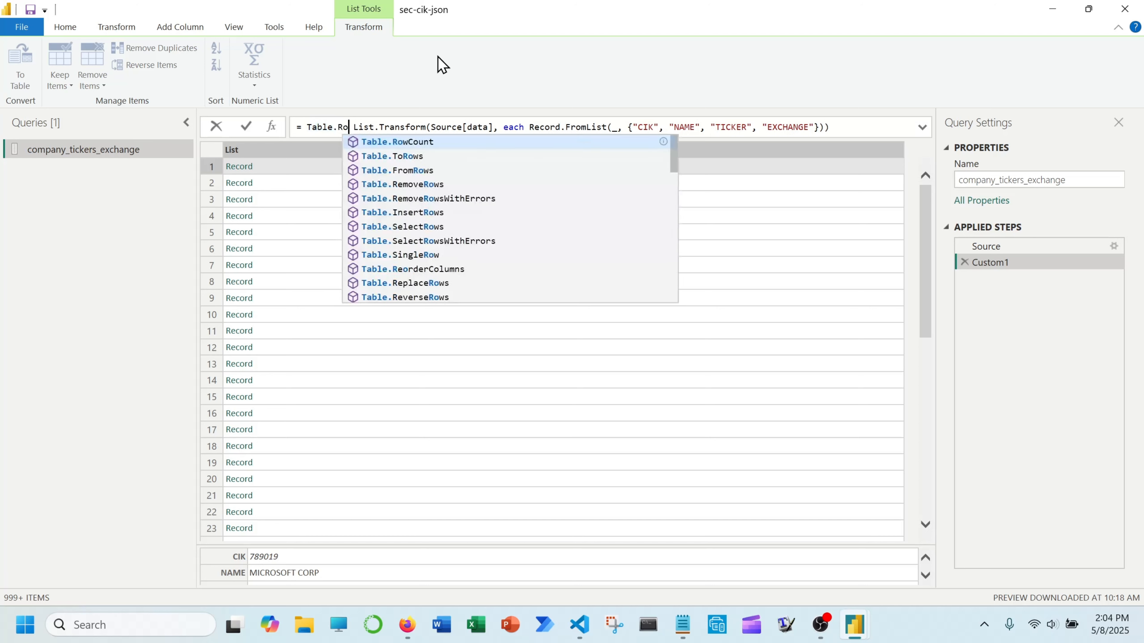
pyautogui.press('BackSpace')
pyautogui.press('BackSpace')
pyautogui.press('BackSpace')
pyautogui.write('From')
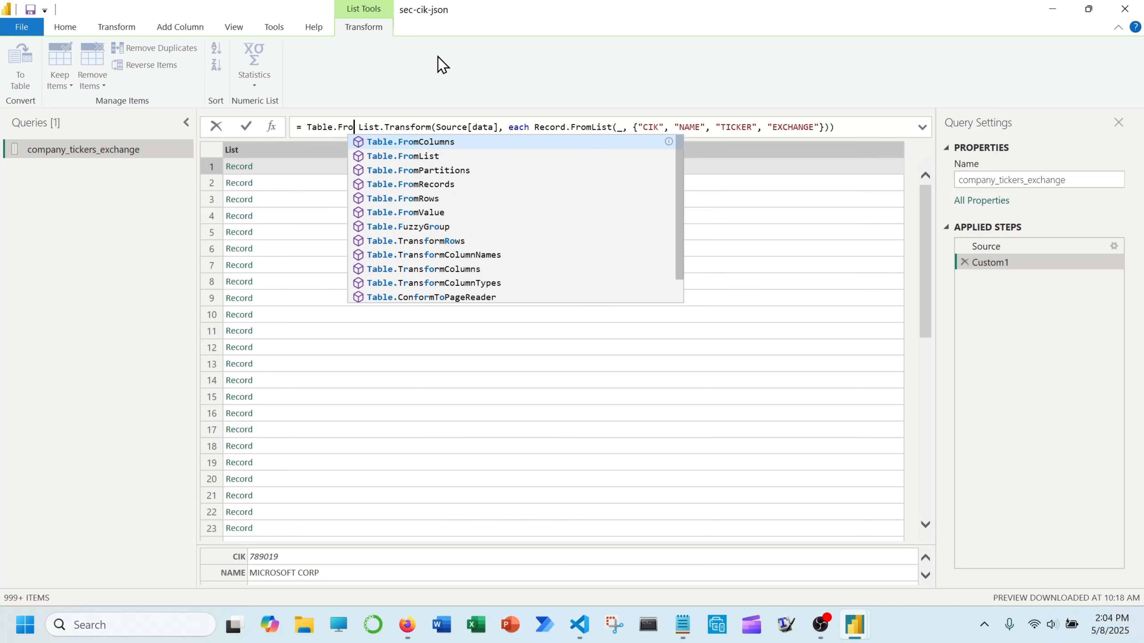
pyautogui.write('Records')
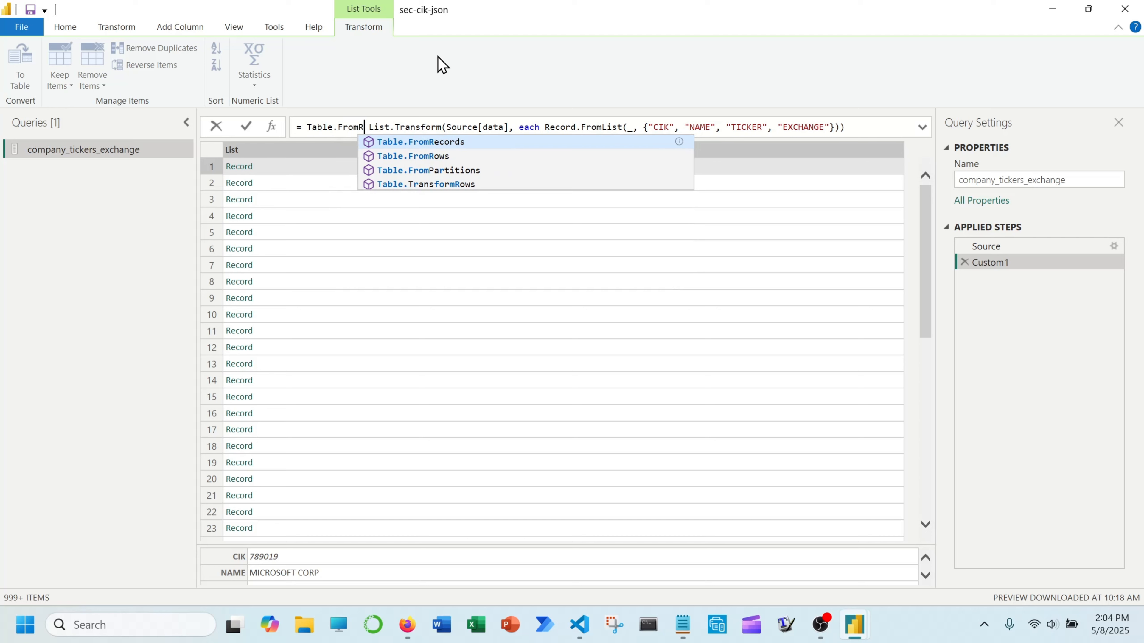
pyautogui.press('Tab')
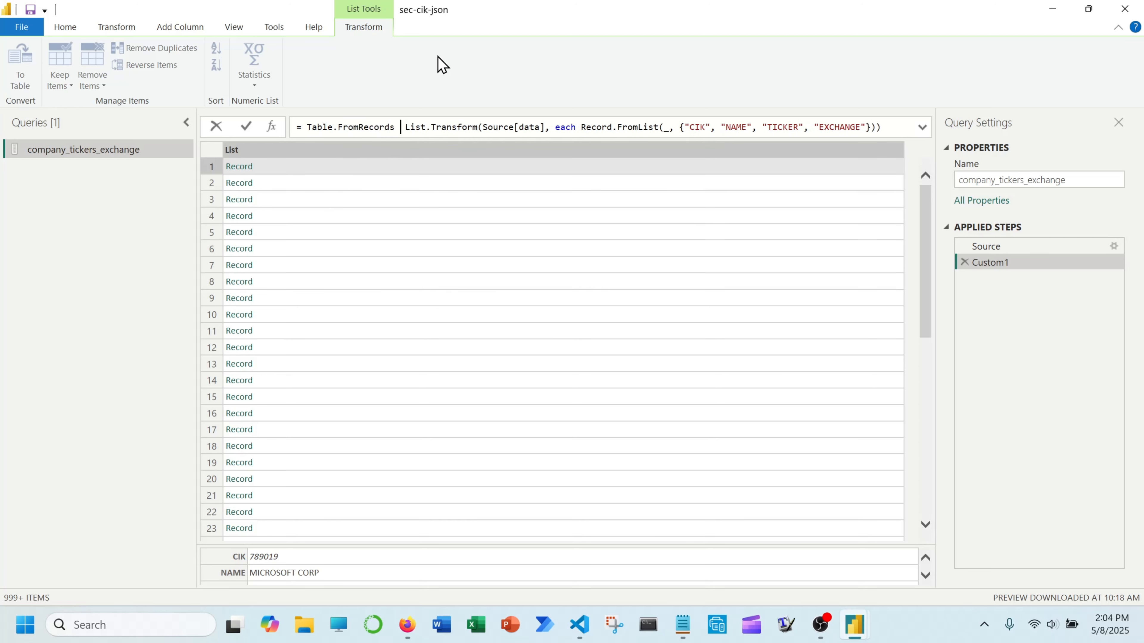
# Step: Enclose the whole List.Transform expression in the parentheses of Table.FromRecords and apply the formula
pyautogui.press('Left')
pyautogui.write('(')
pyautogui.press('Delete')
pyautogui.press('Right')
pyautogui.press('Right')
pyautogui.press('Right')
pyautogui.press('Right')
pyautogui.press('Right')
pyautogui.press('Right')
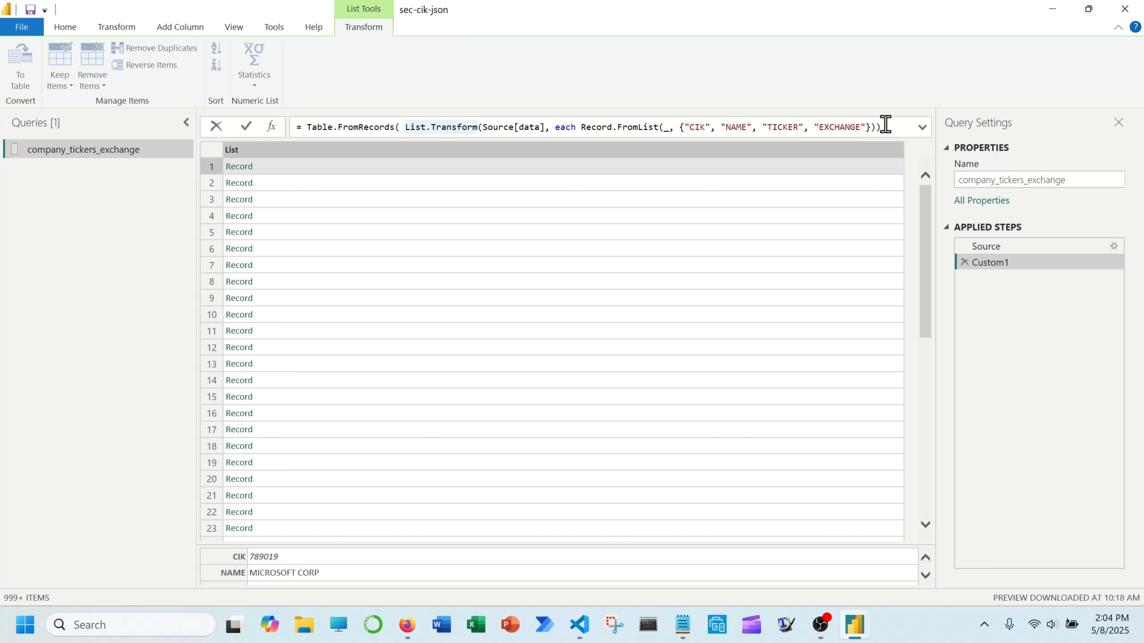
pyautogui.click(883, 126)
pyautogui.write(')')
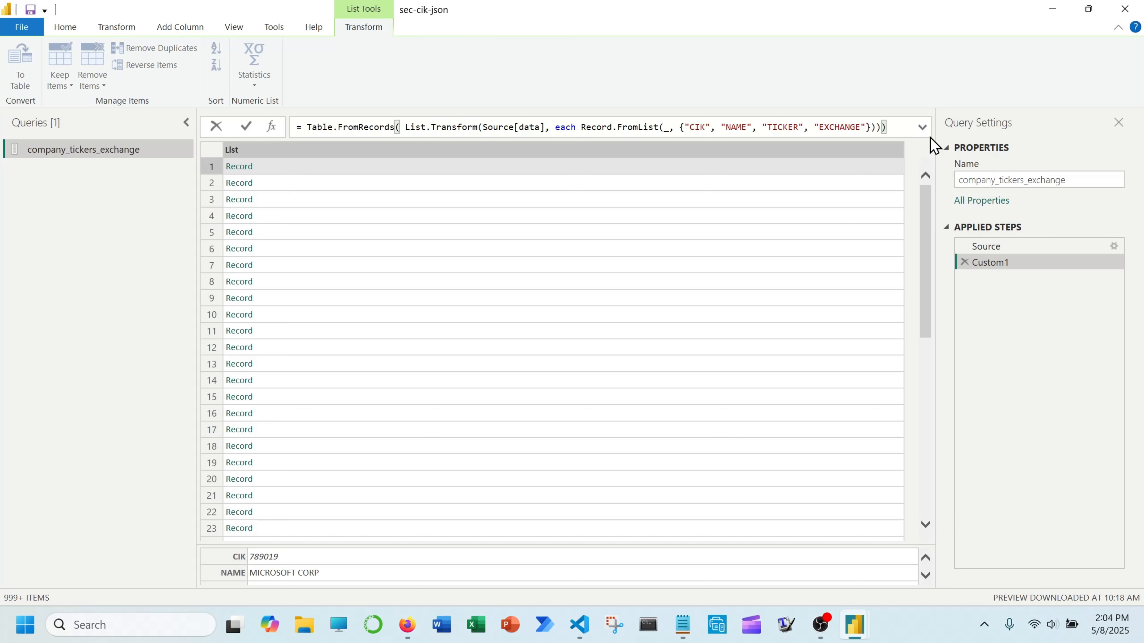
pyautogui.press('Return')
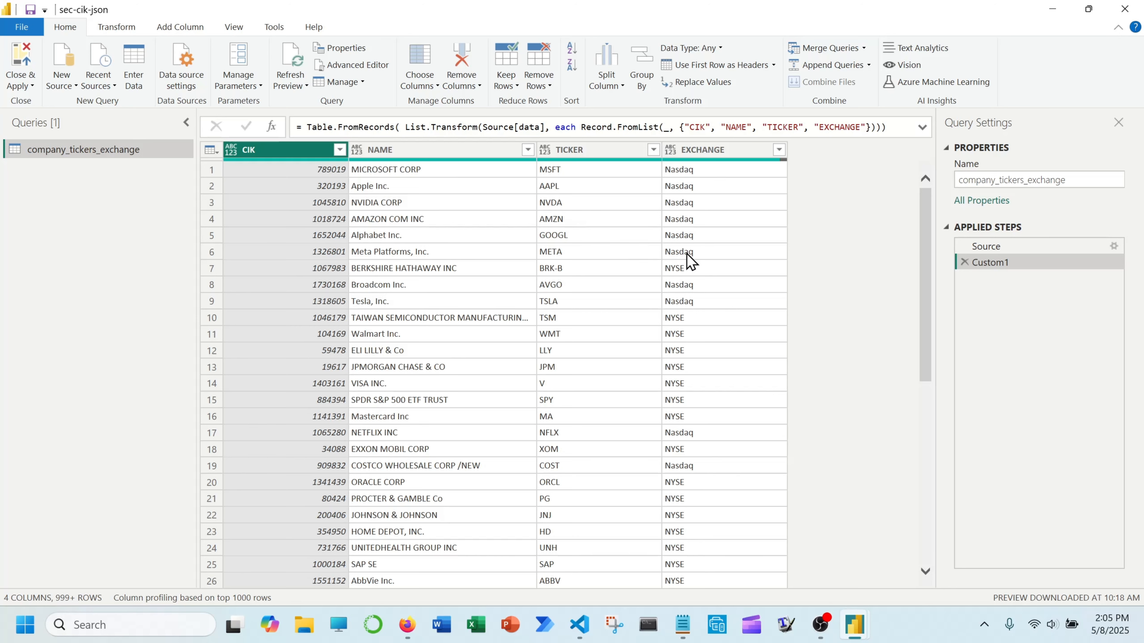
# Step: Look through the company rows, close the Power Query Editor and apply the query to the report
pyautogui.moveTo(927, 212); pyautogui.dragTo(927, 481)
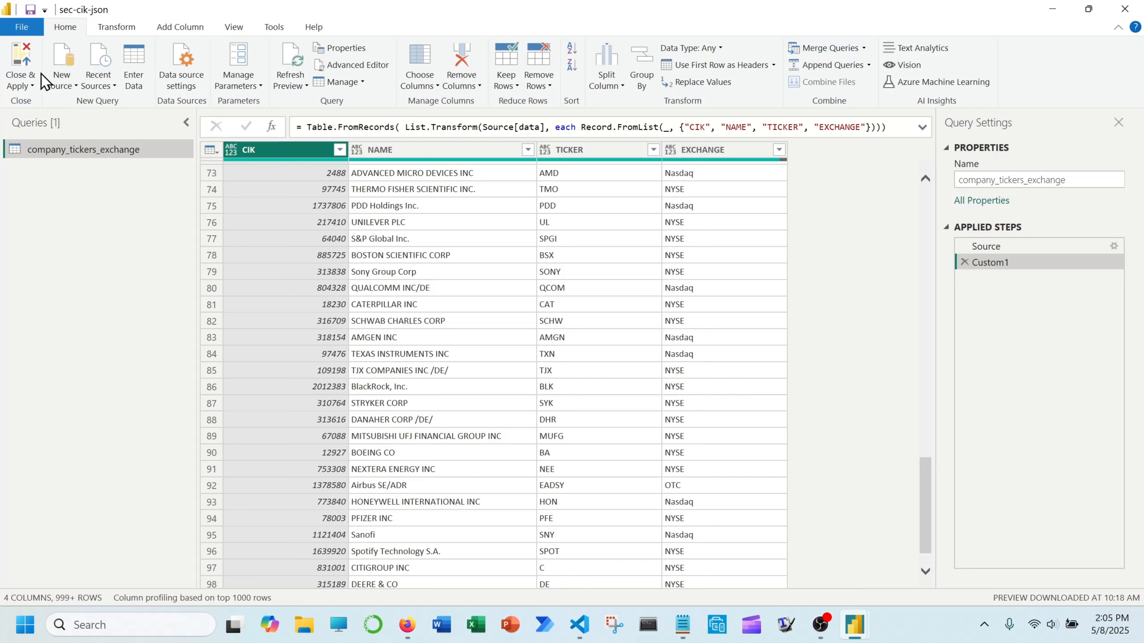
pyautogui.click(21, 64)
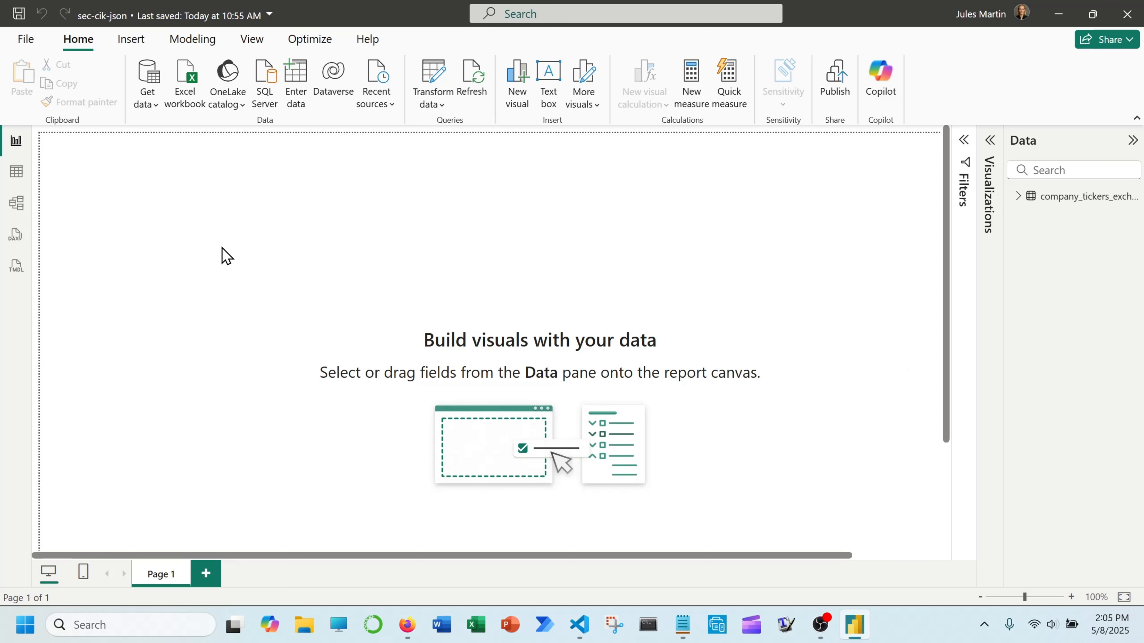
# Step: Add a slicer on the NAME field to the report page, shift it slightly down and make it taller
pyautogui.click(989, 144)
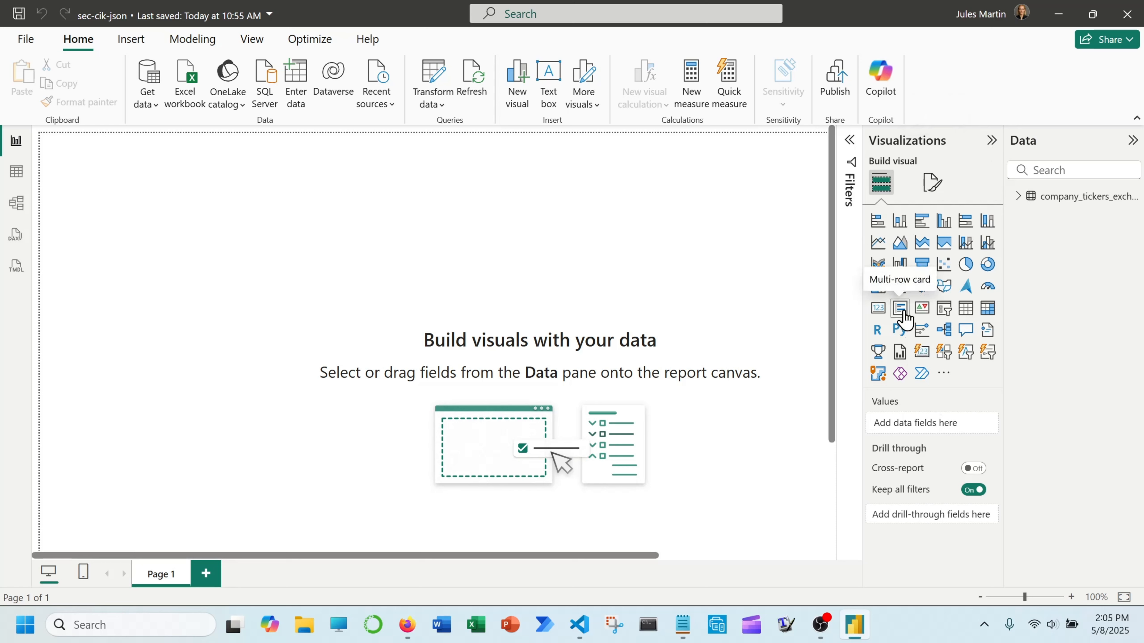
pyautogui.click(944, 311)
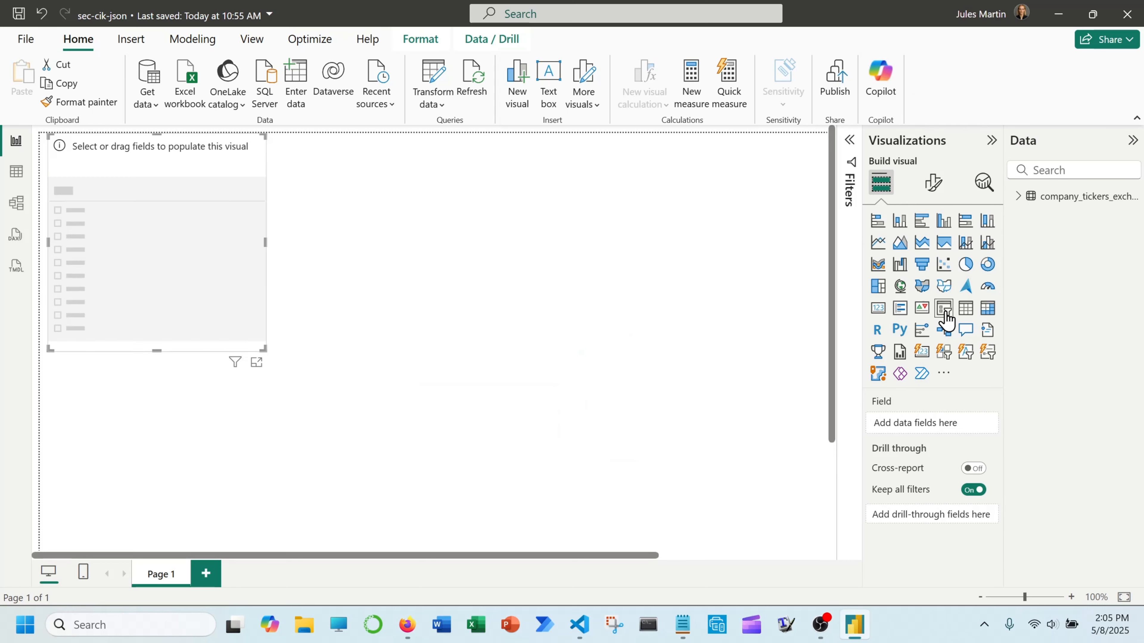
pyautogui.moveTo(193, 279)
pyautogui.mouseDown()
pyautogui.moveTo(186, 322)
pyautogui.moveTo(198, 299)
pyautogui.mouseUp()
pyautogui.moveTo(165, 373); pyautogui.dragTo(161, 504)
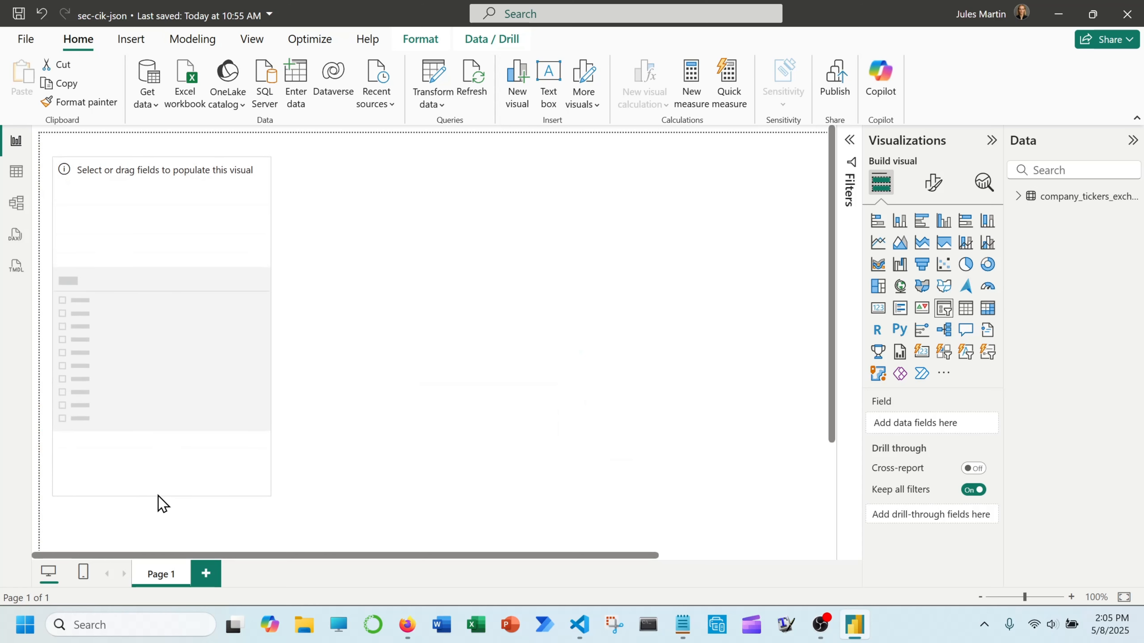
pyautogui.click(1016, 196)
pyautogui.click(1043, 253)
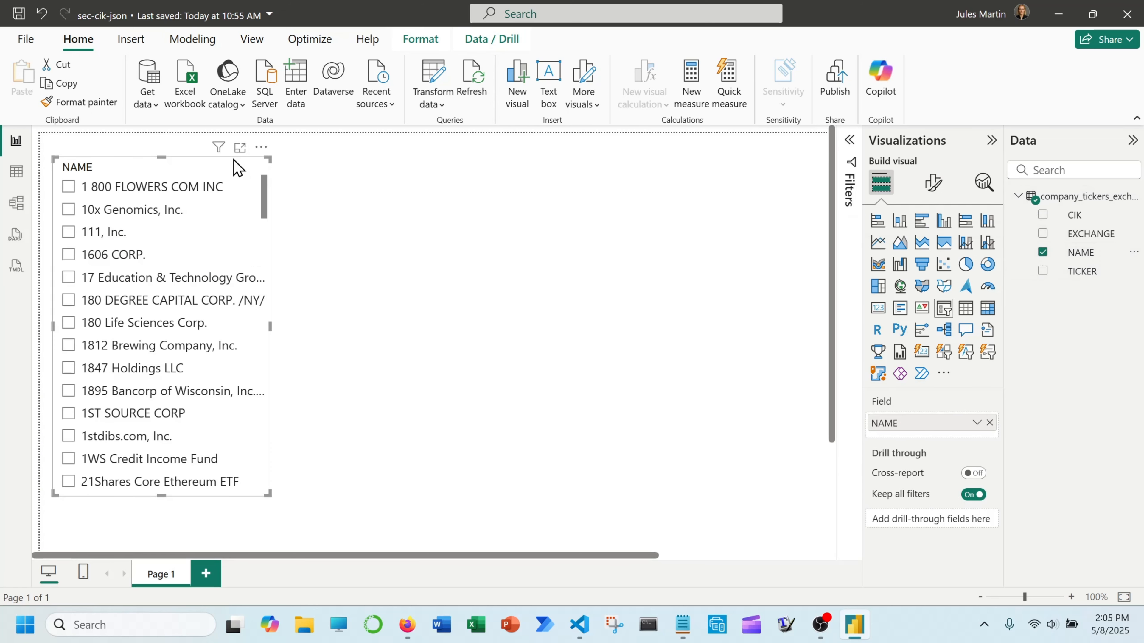
# Step: Turn on the search box in the NAME slicer and deselect the slicer
pyautogui.click(261, 147)
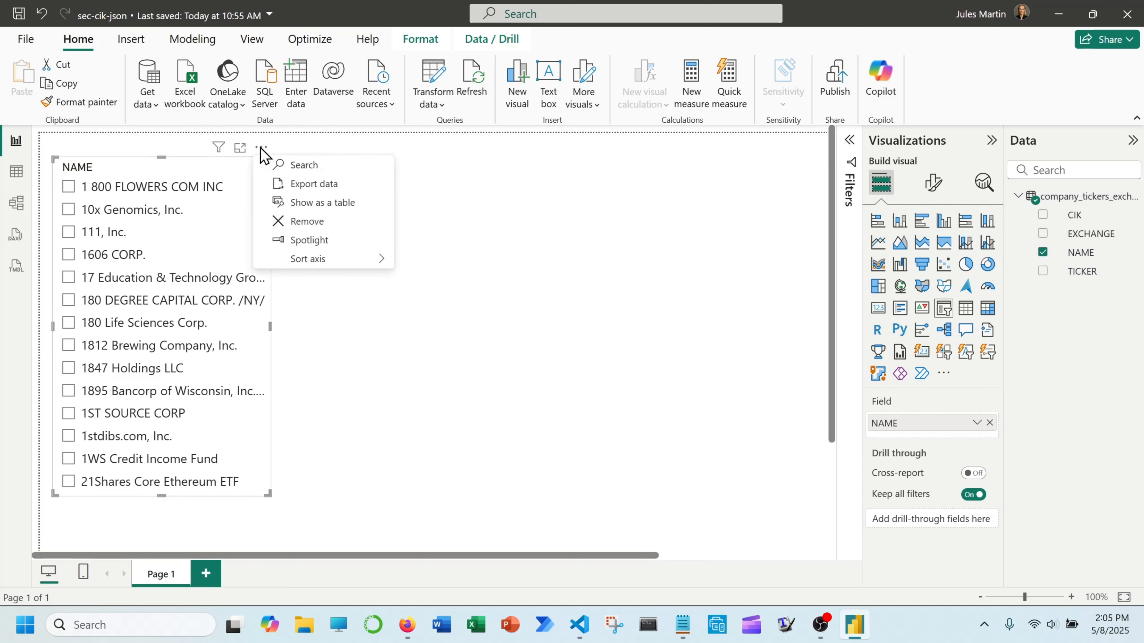
pyautogui.click(304, 166)
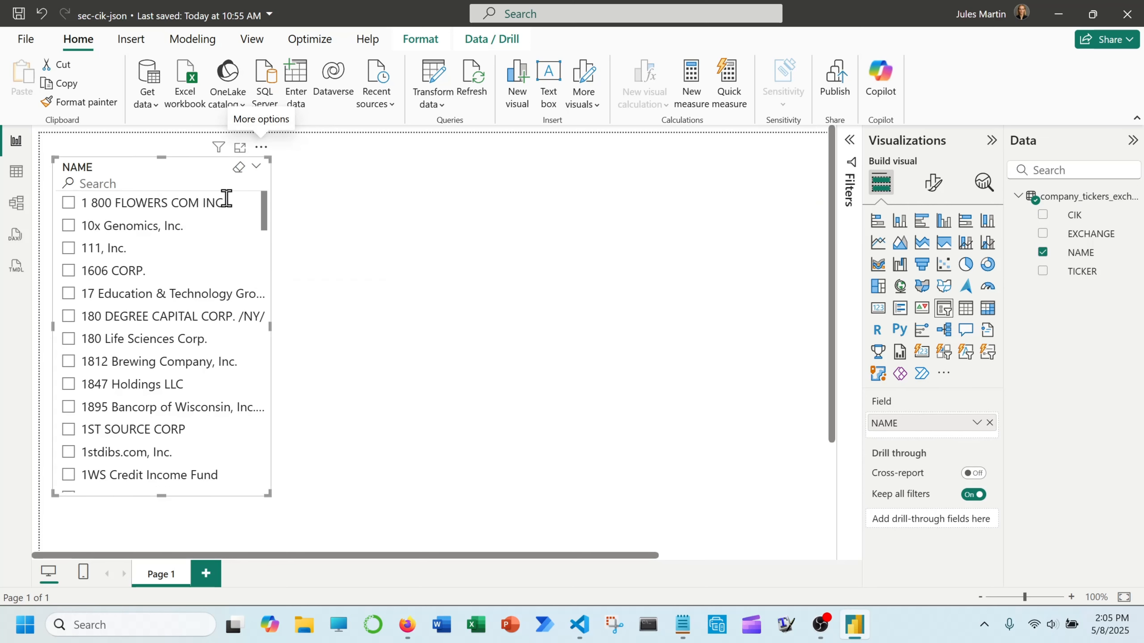
pyautogui.click(456, 275)
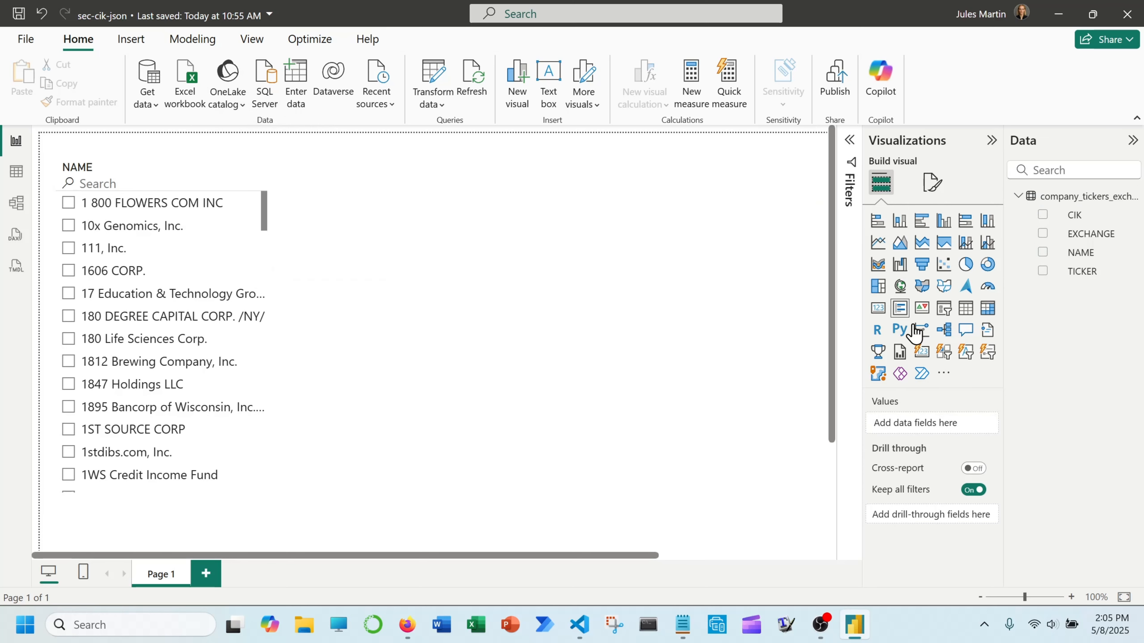
# Step: Add an empty table visual beside the NAME slicer, then widen it and make it taller to fill the free page area
pyautogui.click(965, 314)
pyautogui.moveTo(205, 449); pyautogui.dragTo(478, 249)
pyautogui.scroll(3, 478, 249)
pyautogui.moveTo(454, 358); pyautogui.dragTo(447, 268)
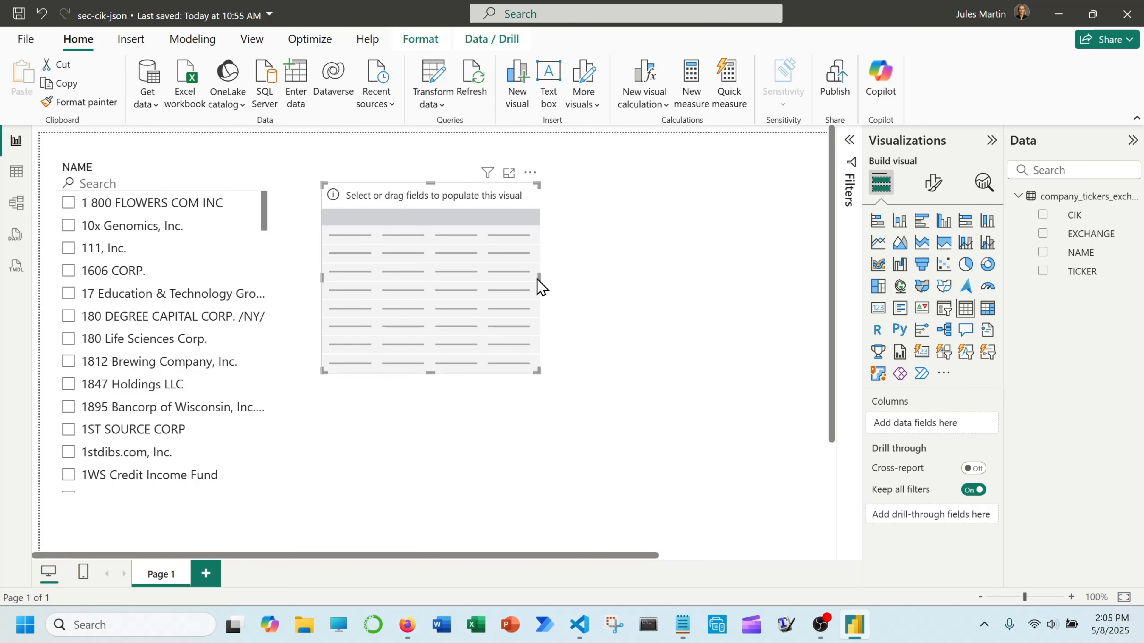
pyautogui.moveTo(538, 273); pyautogui.dragTo(852, 300)
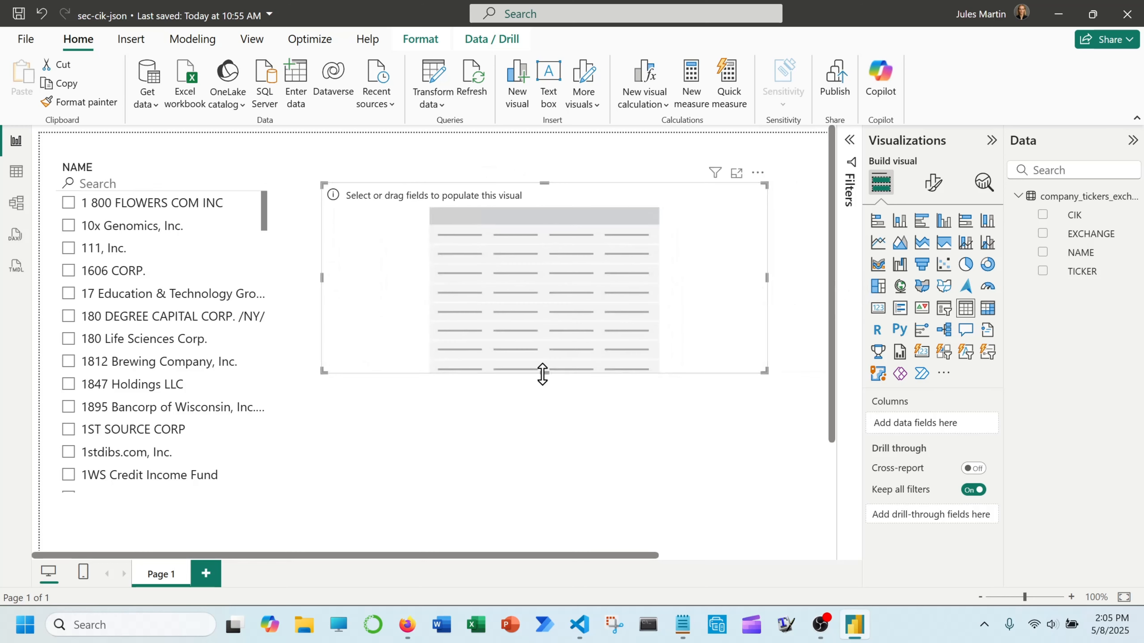
pyautogui.moveTo(544, 373); pyautogui.dragTo(543, 483)
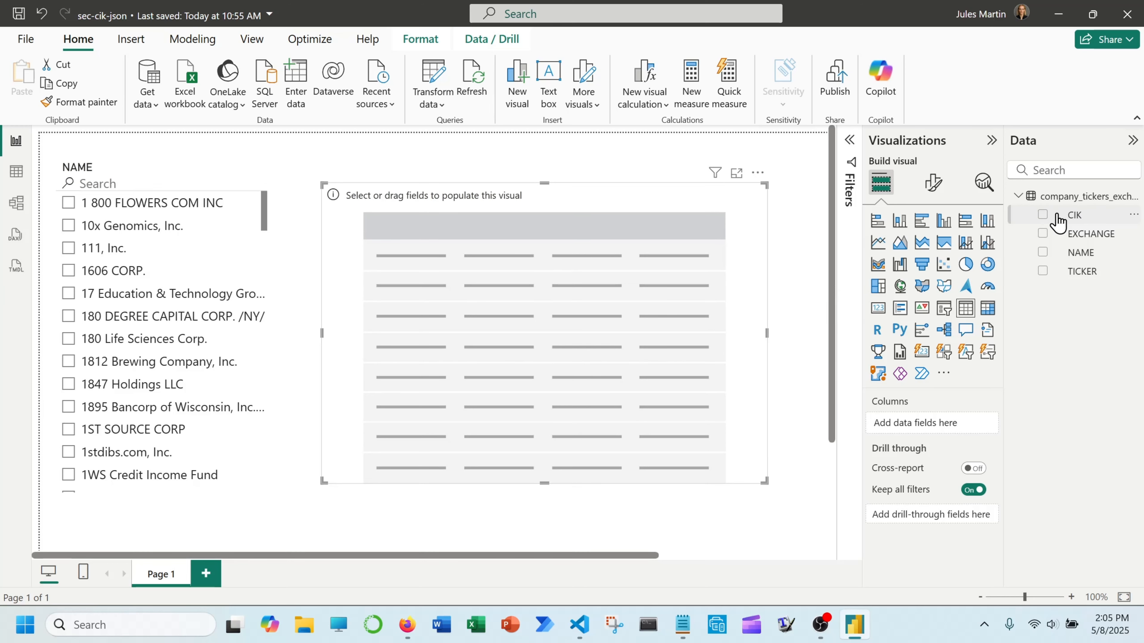
# Step: Fill the table visual with the CIK, NAME, TICKER and EXCHANGE fields and narrow its NAME column so all columns fit
pyautogui.click(1065, 220)
pyautogui.click(1044, 255)
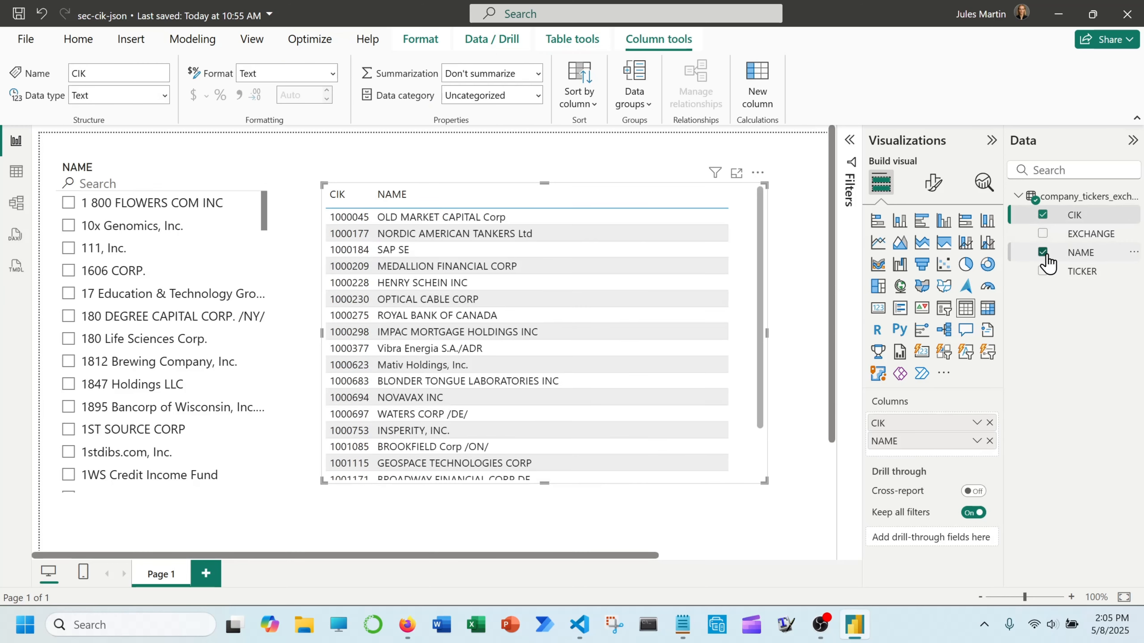
pyautogui.click(1044, 271)
pyautogui.click(1043, 234)
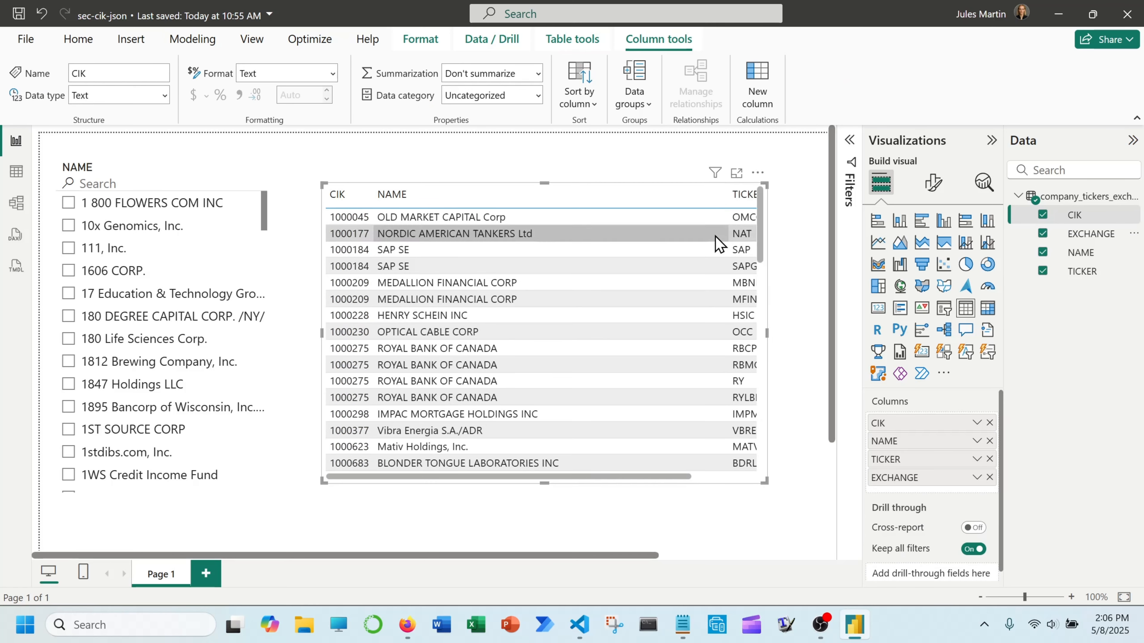
pyautogui.moveTo(726, 199); pyautogui.dragTo(593, 200)
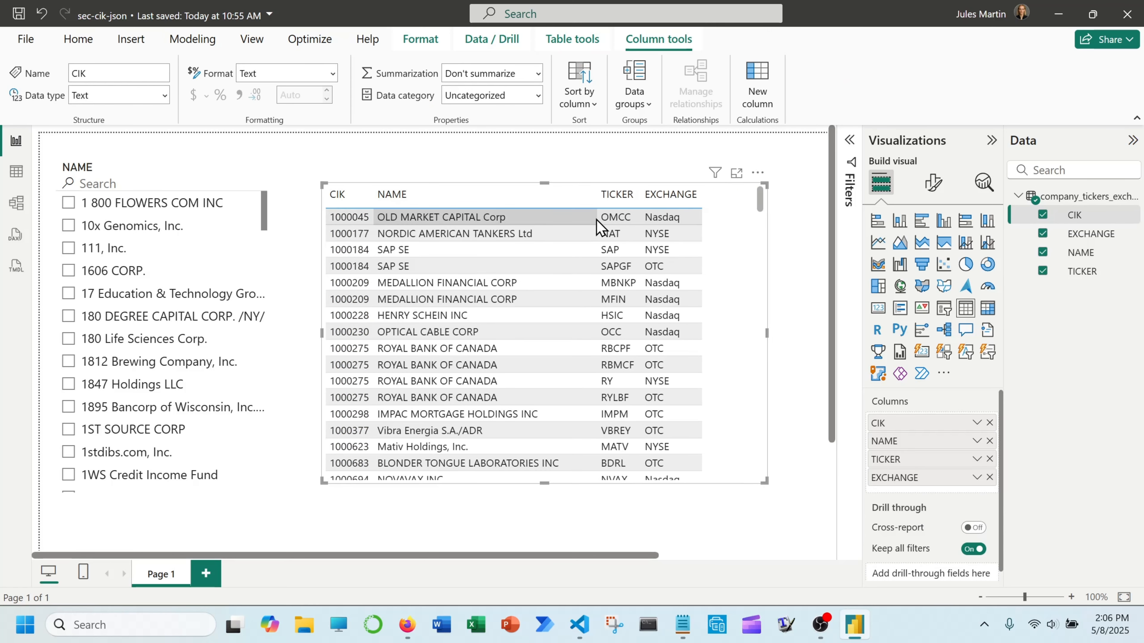
# Step: Search the NAME slicer for "micros" and filter the report to MICROSOFT CORP
pyautogui.click(166, 185)
pyautogui.write('misc')
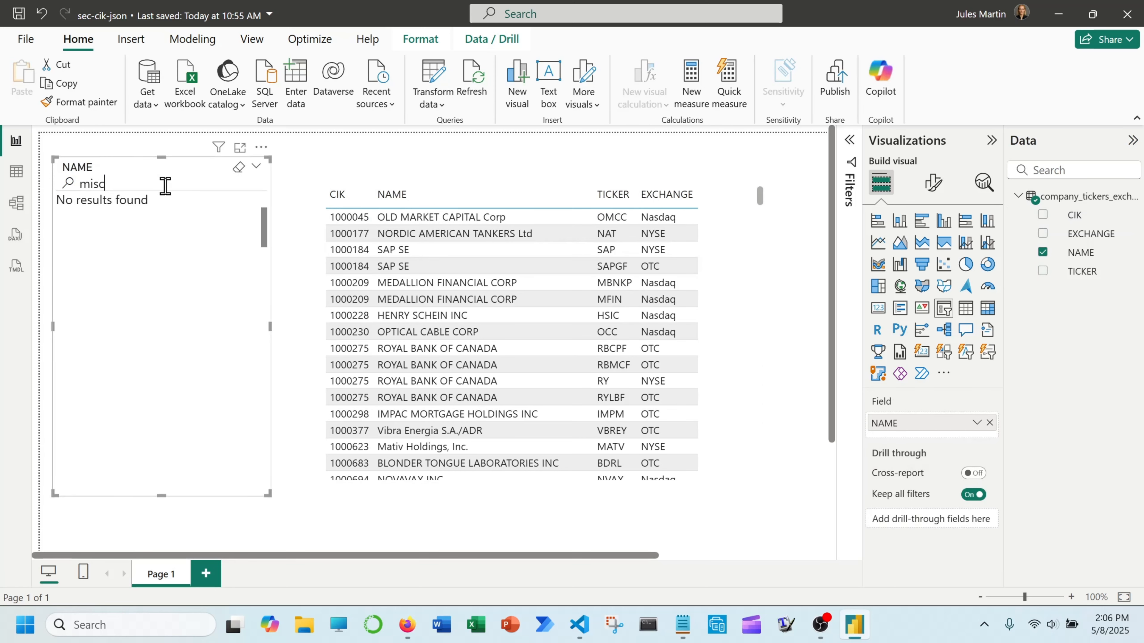
pyautogui.press('BackSpace')
pyautogui.press('BackSpace')
pyautogui.write('cros')
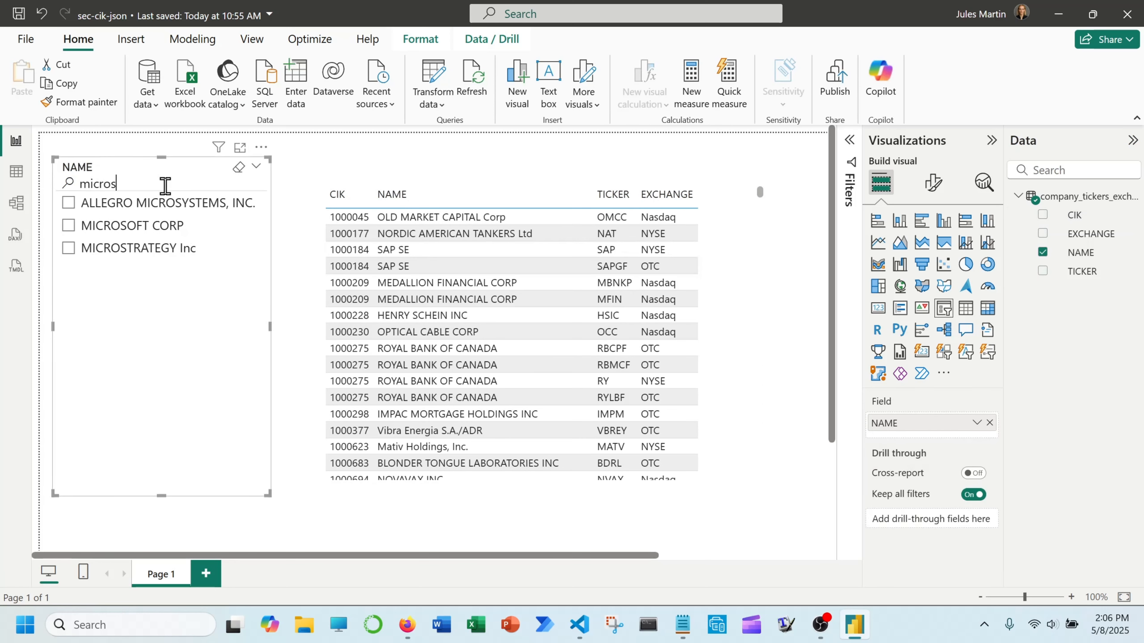
pyautogui.click(69, 225)
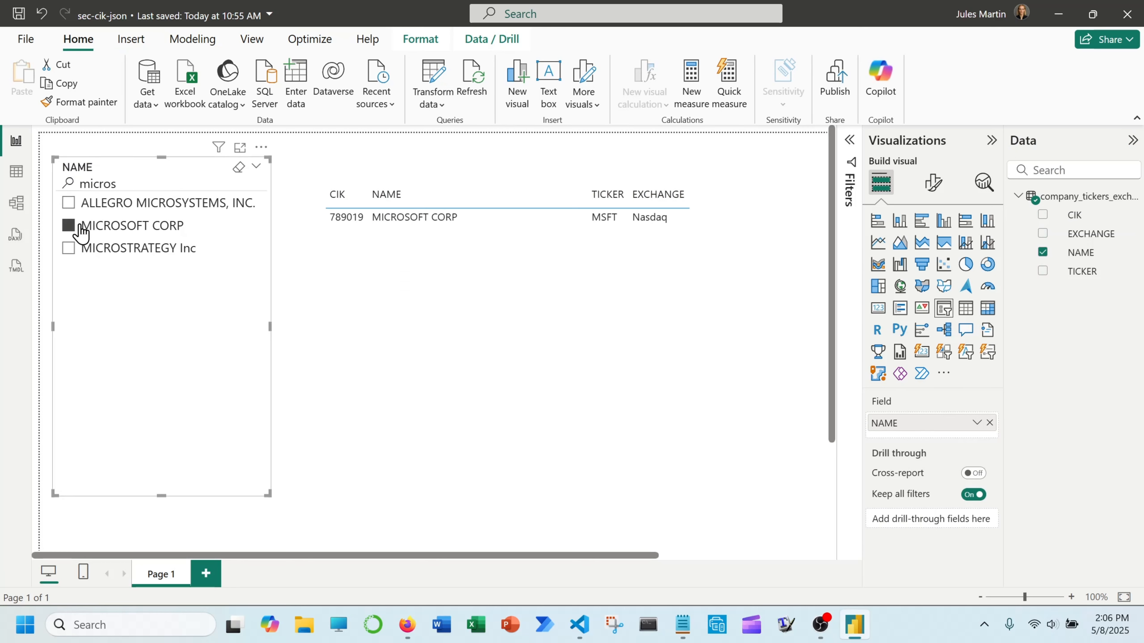